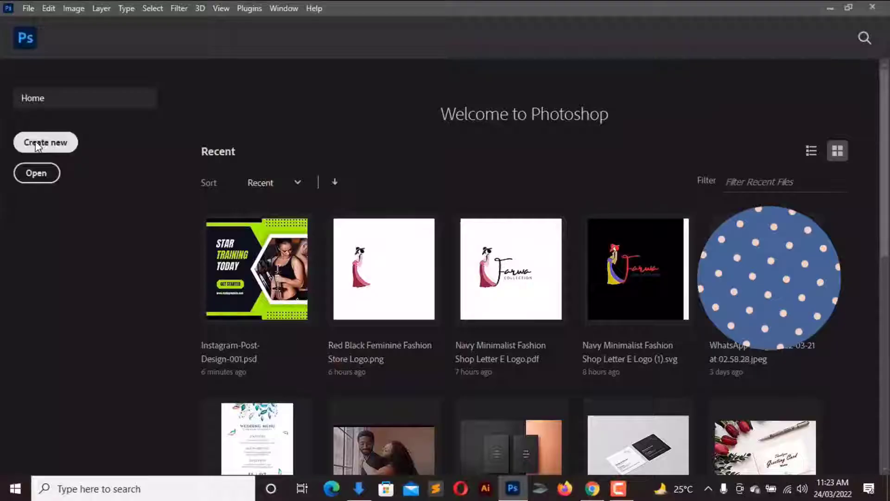
- Create a blank document named 'GYM FITNESS' at 1080 × 1080 px, 72 ppi
left_click(67, 144)
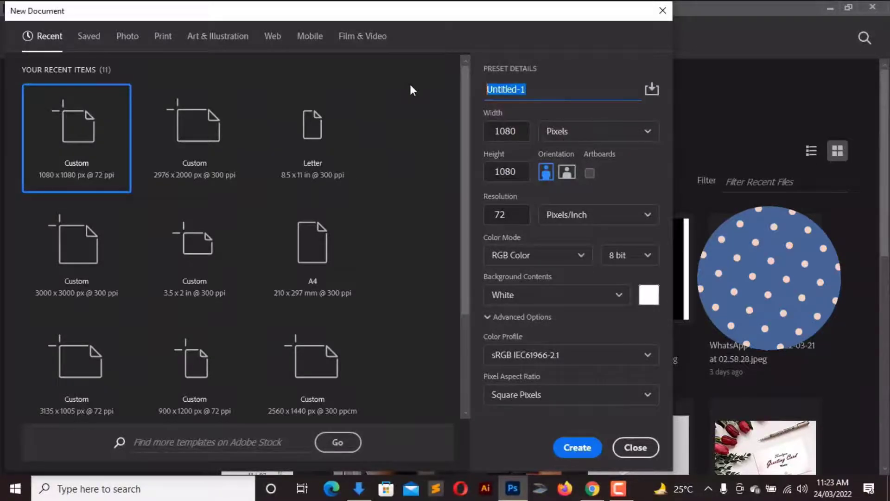
type("GYM ")
type("FITNESS")
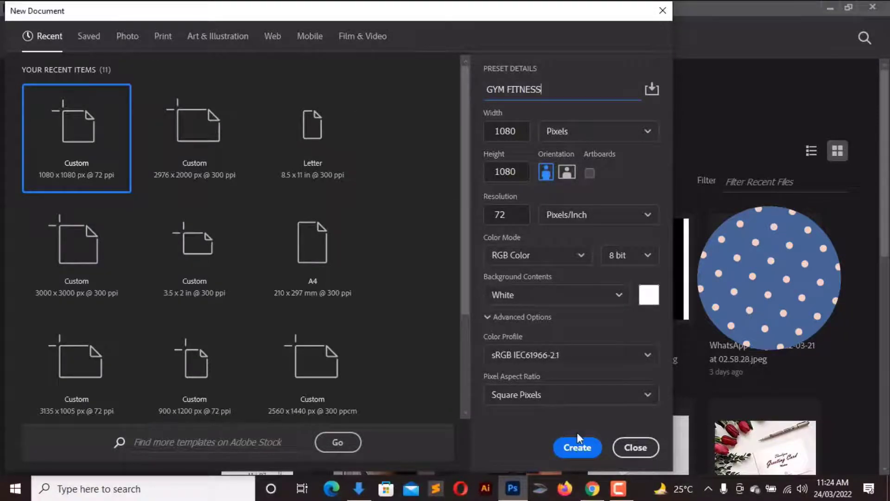
key("Tab")
key("Tab")
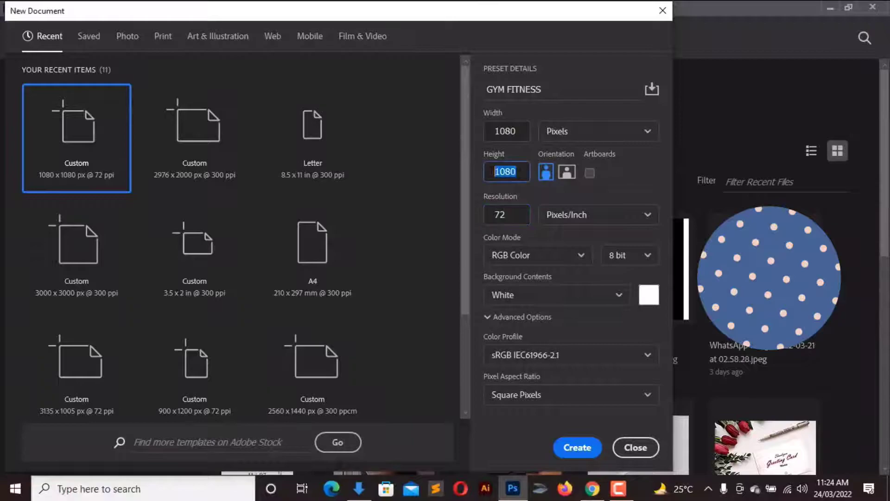
key("shift+Tab")
left_click(575, 455)
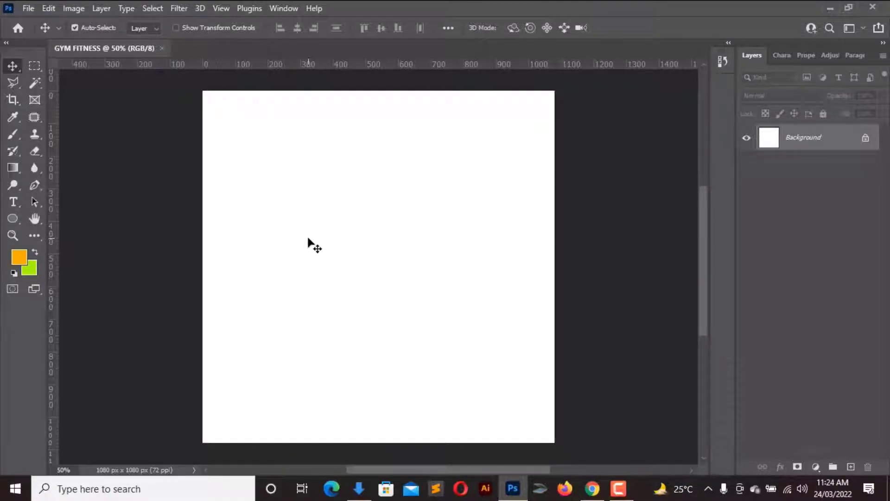
- Set the background colour to lime #A6FF00 and fill the canvas with it
left_click(30, 268)
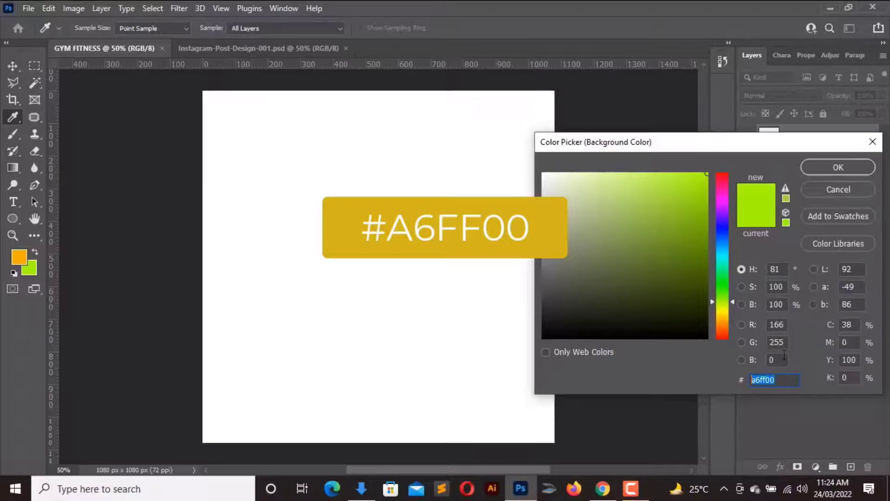
left_click(834, 170)
key("v")
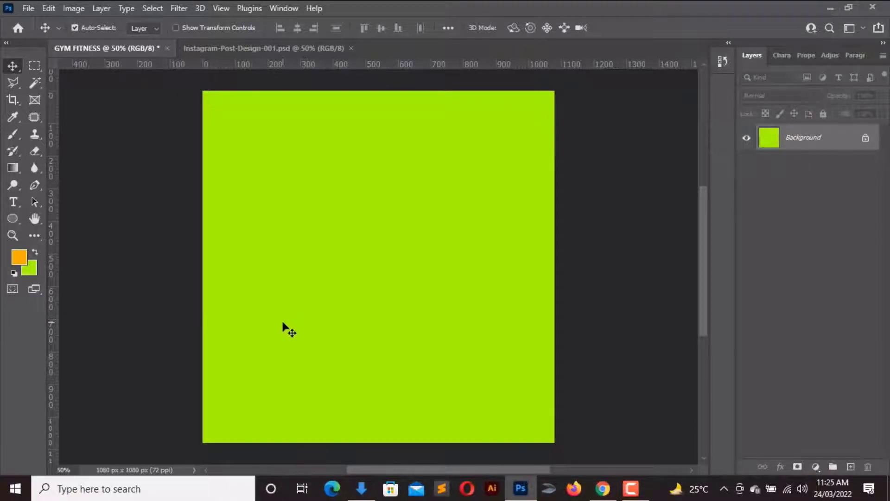
- Create a six-sided polygon measuring 1023 × 915 px
left_click(14, 221)
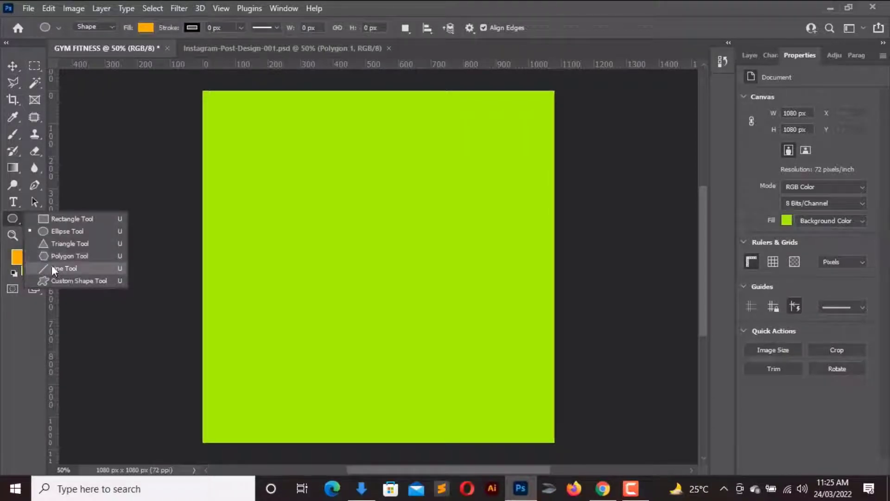
left_click(52, 257)
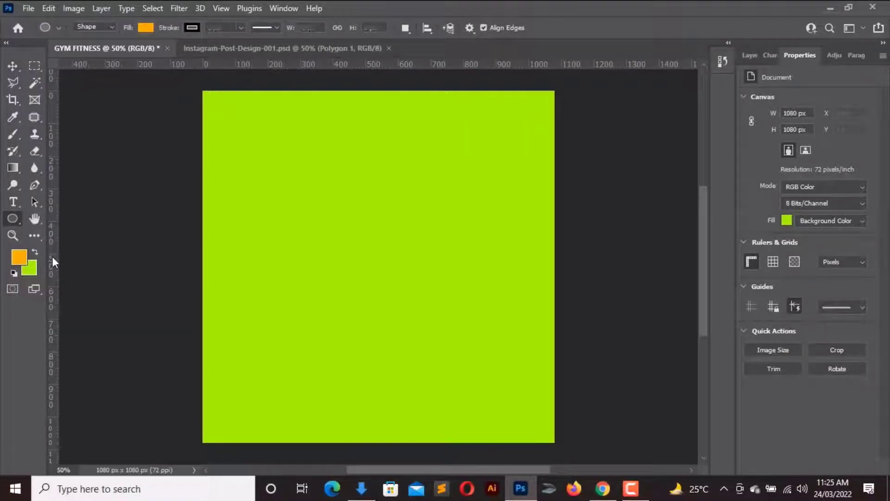
left_click(280, 198)
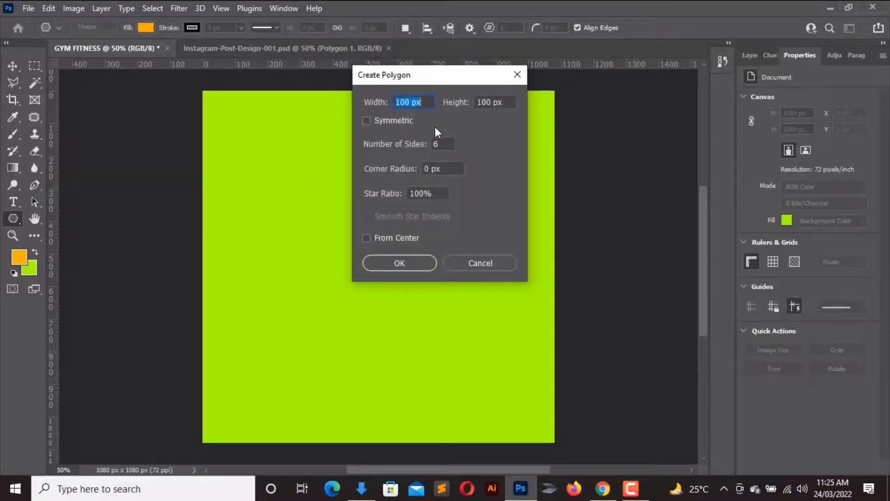
type("1023")
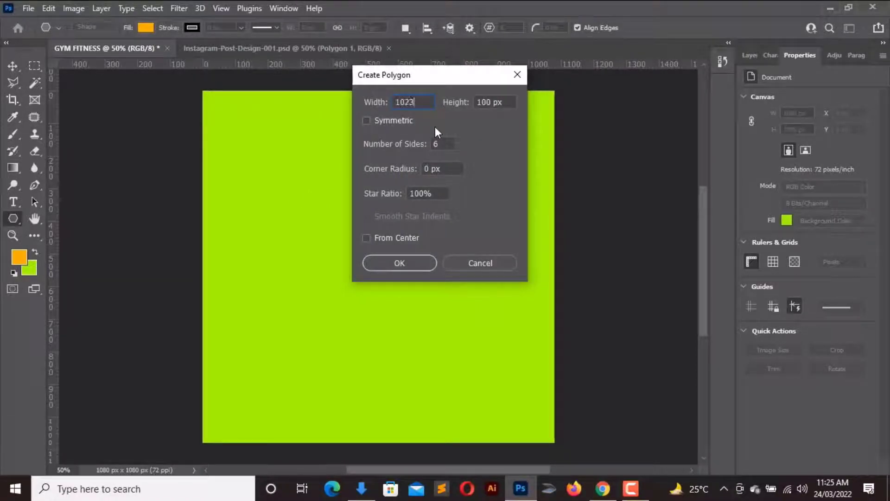
left_click(515, 103)
type("915")
key("Tab")
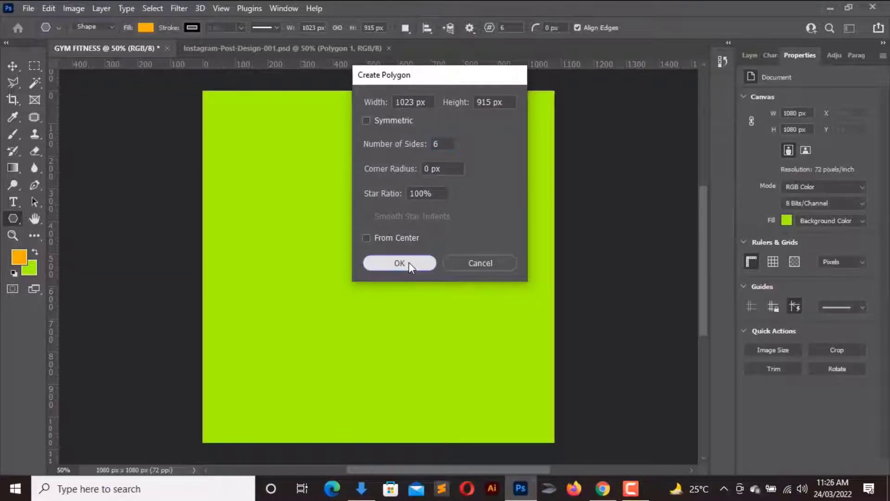
left_click(410, 264)
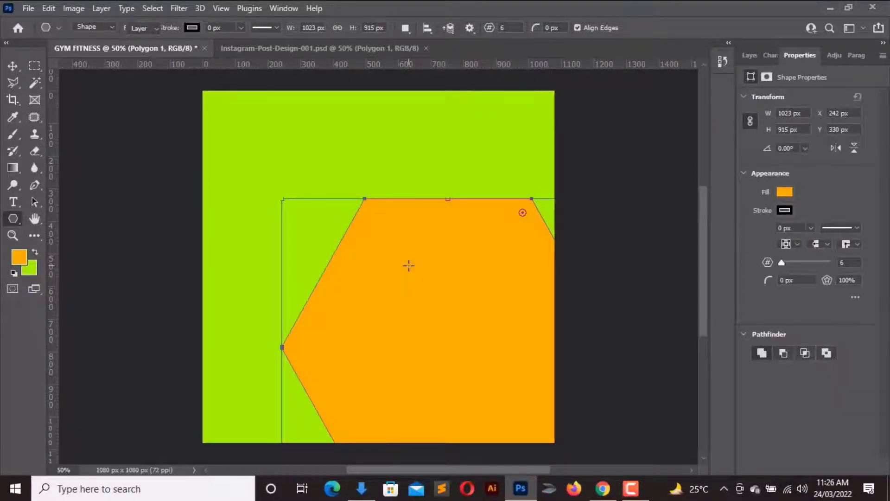
- Move the hexagon up and left so it runs off the canvas's left edge
key("v")
mouse_move(443, 333)
left_mouse_down()
mouse_move(281, 265)
mouse_move(273, 243)
left_mouse_up()
mouse_move(316, 221)
left_mouse_down()
mouse_move(325, 220)
mouse_move(307, 216)
left_mouse_up()
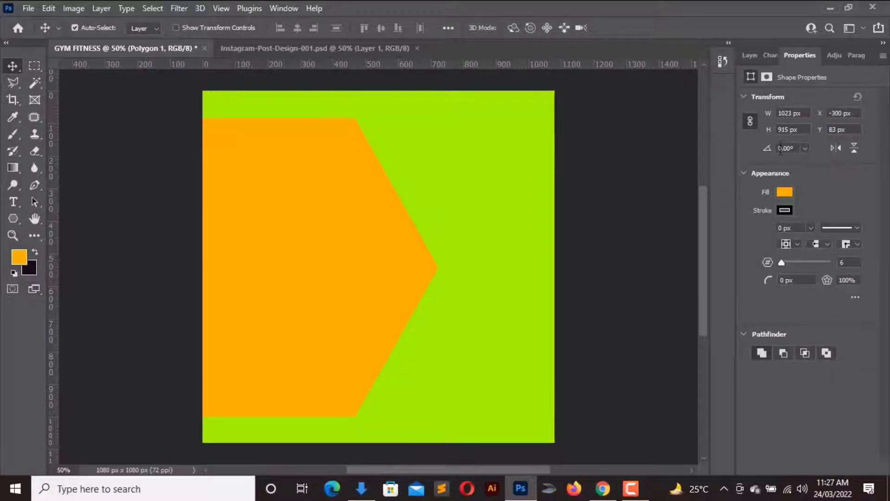
- Change the hexagon's fill colour to dark navy #111118
left_click(784, 192)
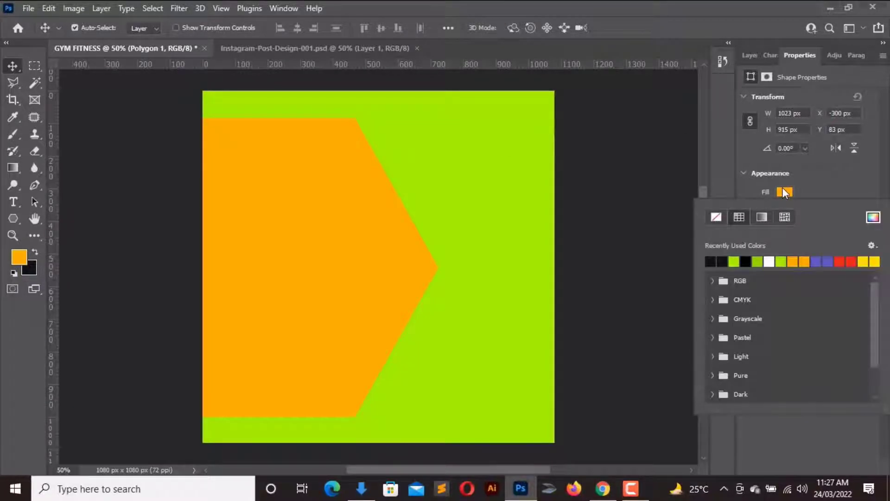
left_click(873, 217)
type("111118")
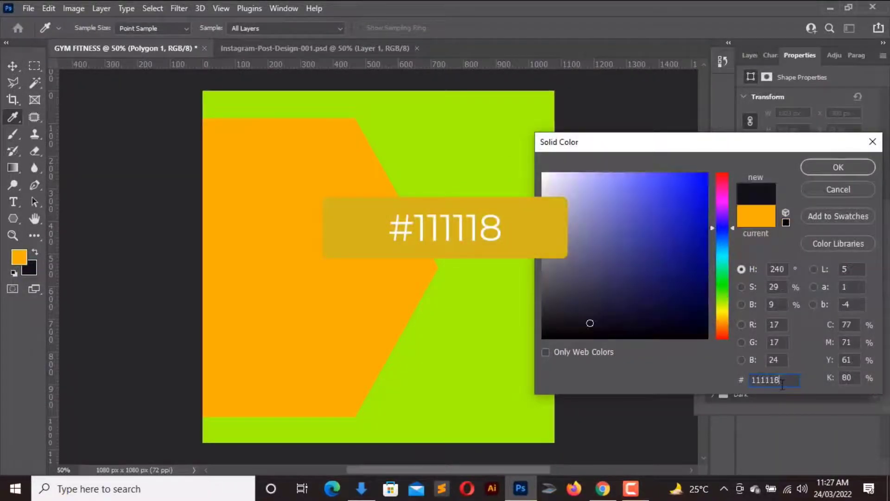
double_click(772, 380)
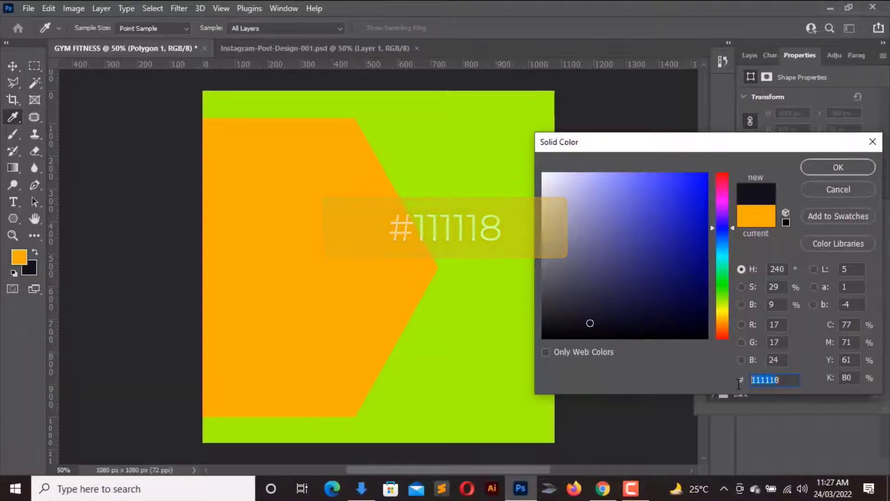
left_click(831, 169)
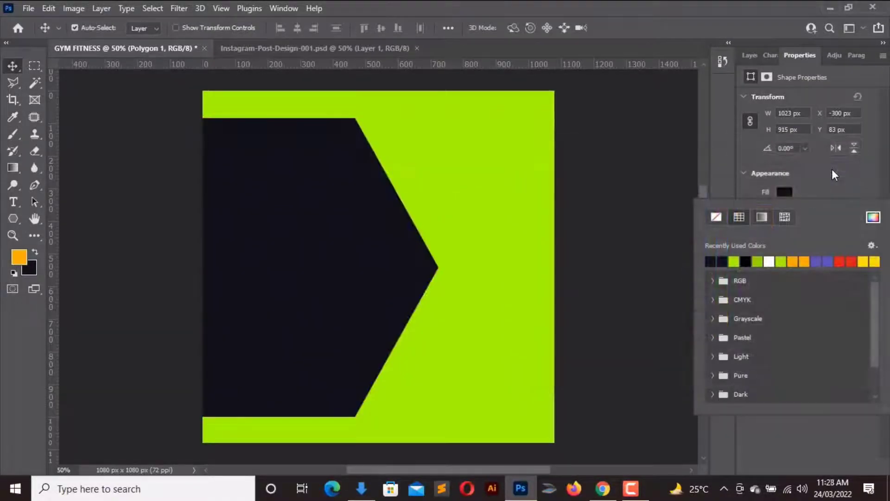
left_click(390, 263)
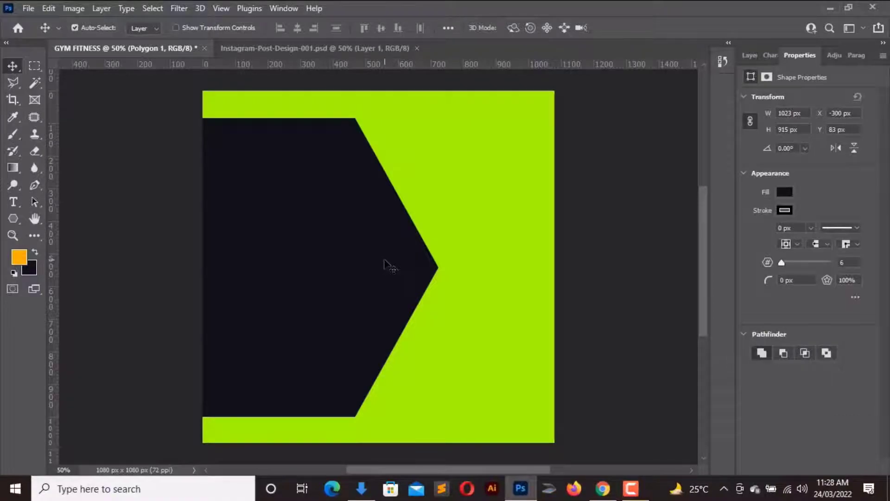
key("ctrl+j")
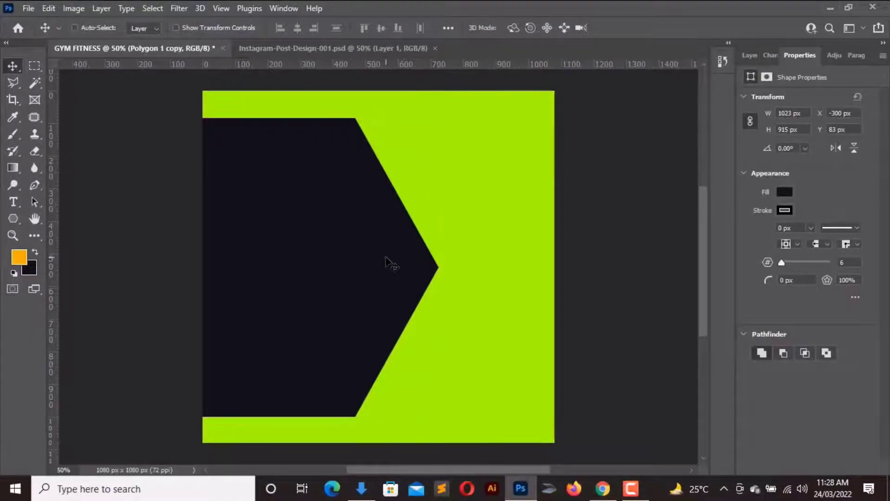
key("ctrl+z")
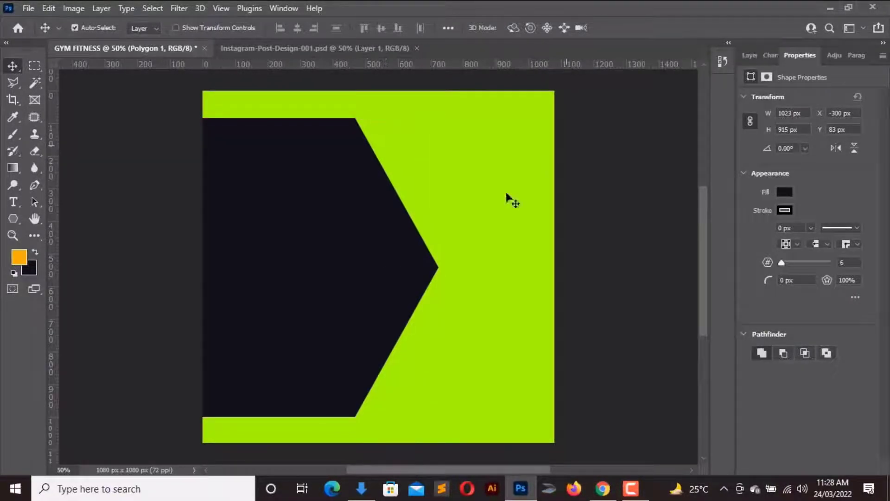
- Duplicate the Polygon 1 layer as Polygon 1 copy
left_click(748, 60)
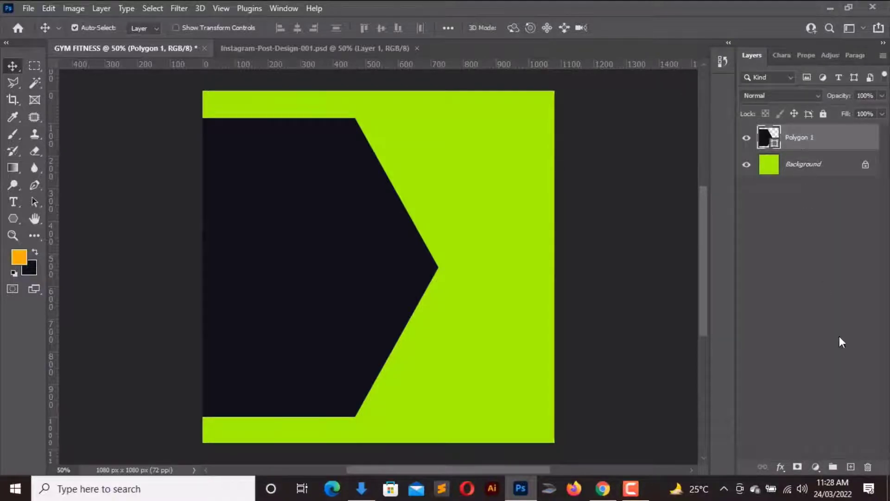
right_click(784, 140)
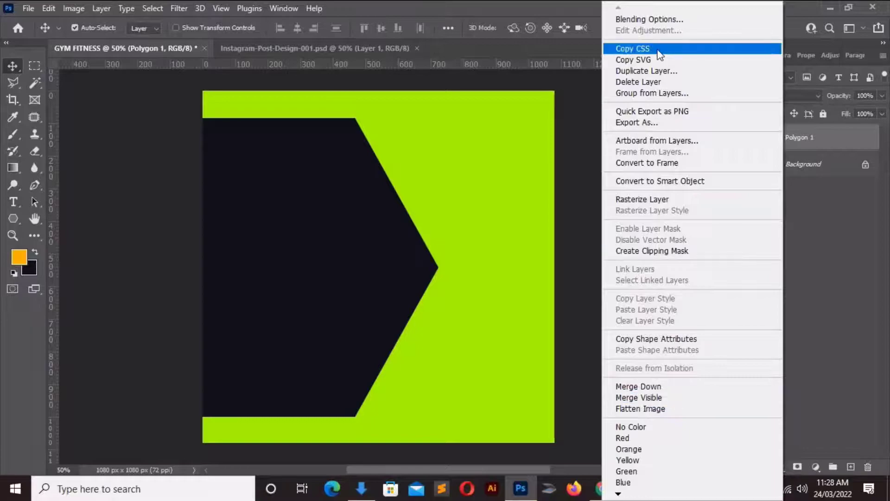
left_click(653, 71)
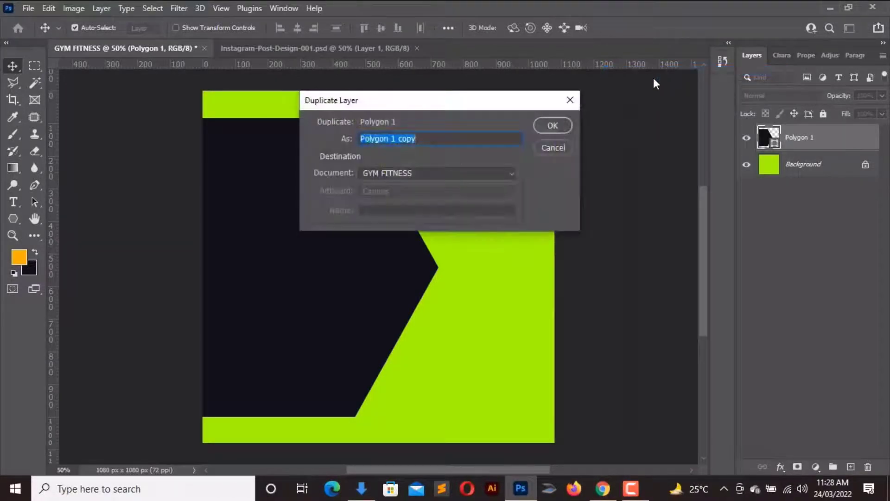
left_click(552, 125)
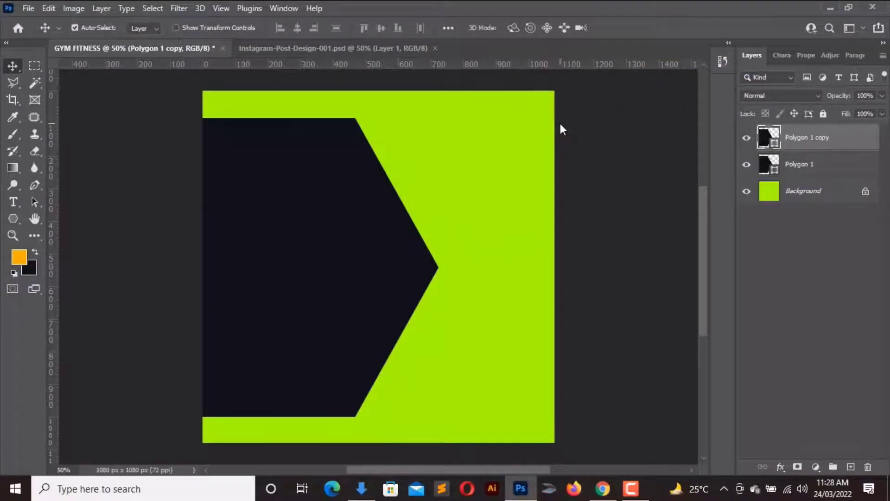
- Move the copy about 300 px right and scale it to about 89% (913 × 817 px)
left_click_drag(295, 243, 470, 245)
key("ctrl+t")
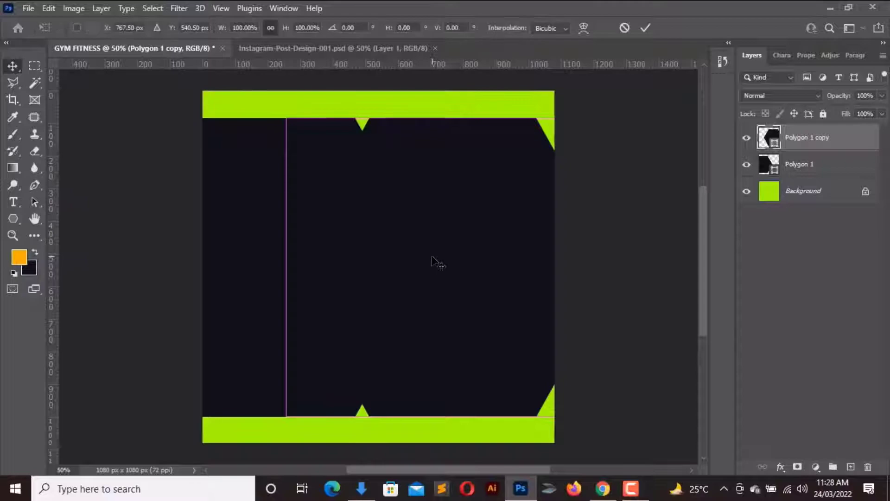
left_click_drag(286, 267, 339, 268)
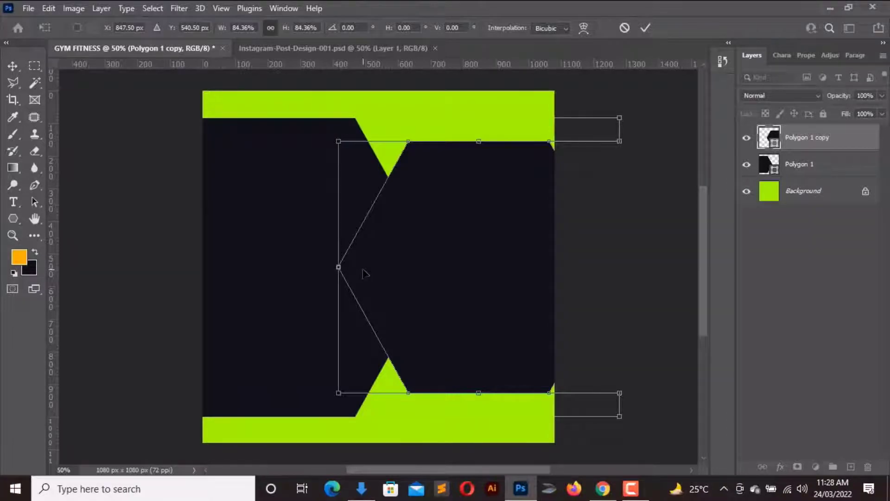
left_click_drag(338, 266, 320, 267)
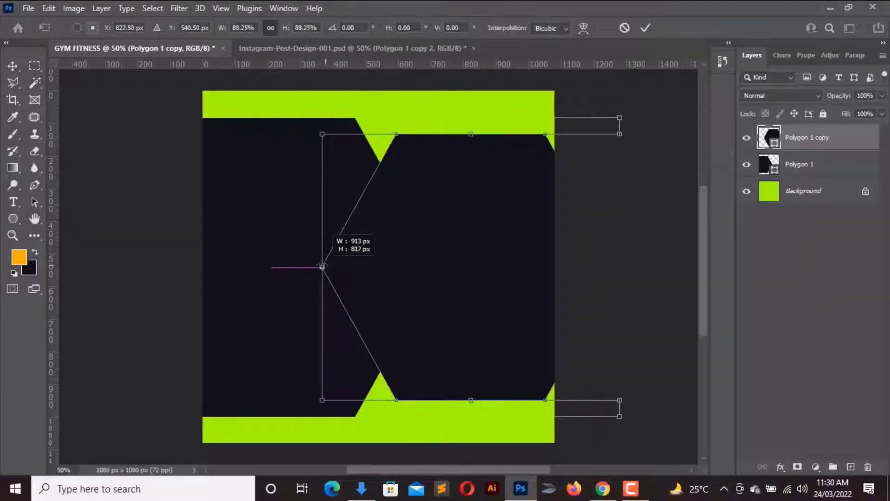
key("Return")
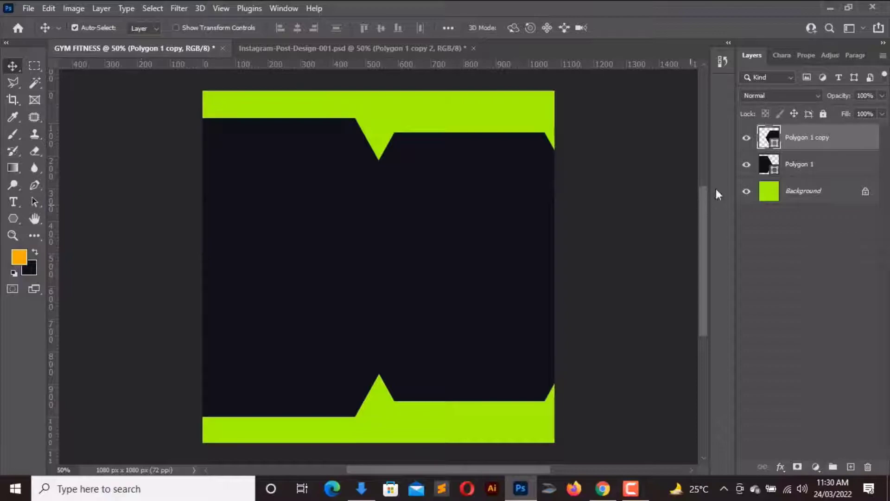
- Fill Polygon 1 copy with green #95e402, put it below Polygon 1, and shift it 36 px right
double_click(775, 145)
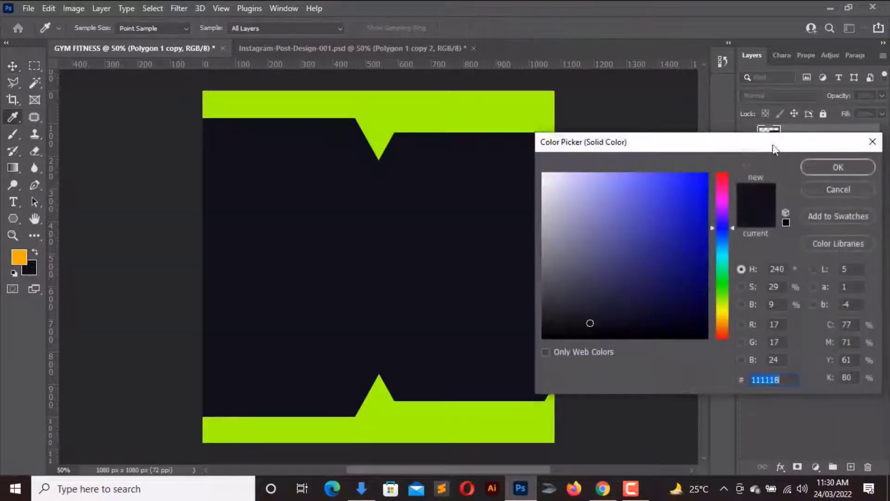
key("ctrl+v")
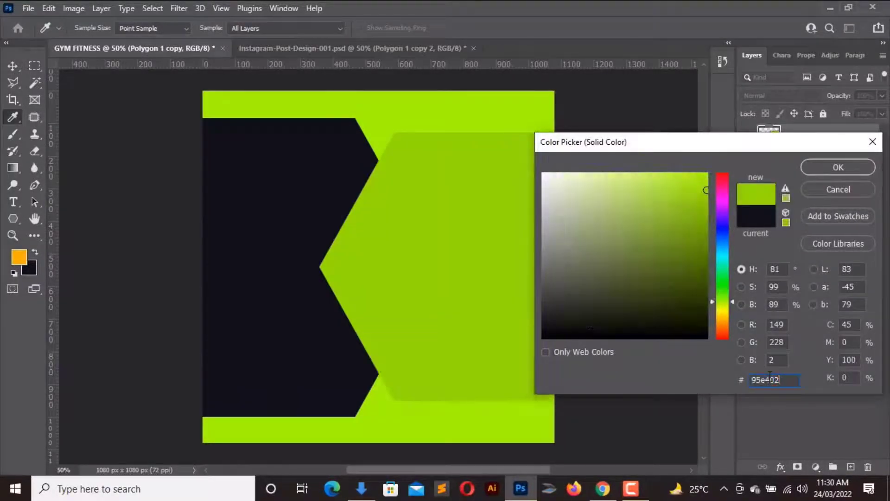
left_click(840, 171)
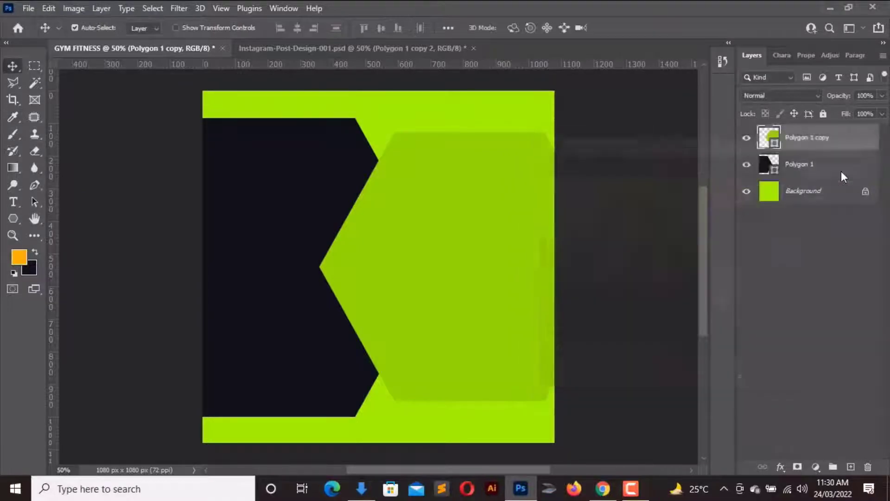
left_click_drag(804, 137, 803, 171)
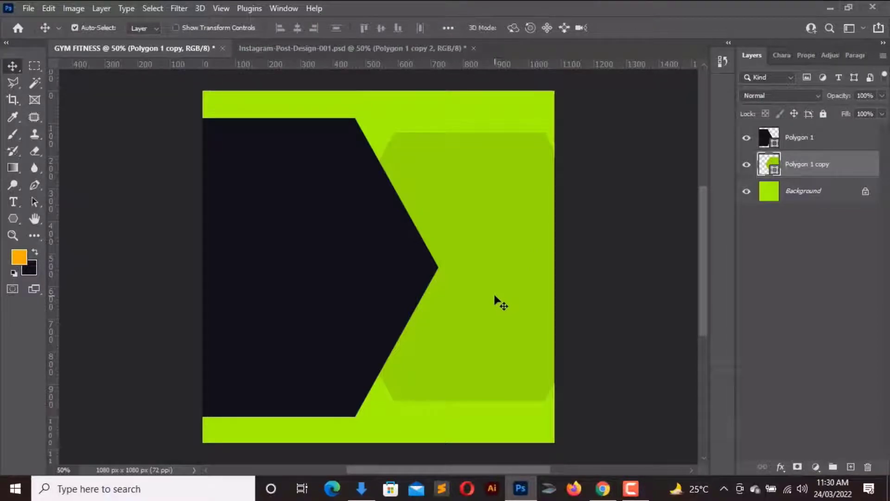
left_click_drag(495, 296, 518, 294)
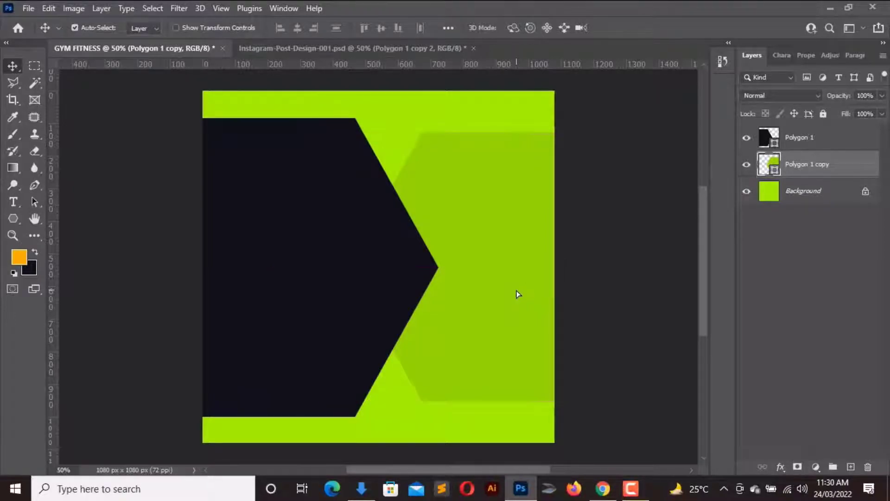
left_click(385, 281)
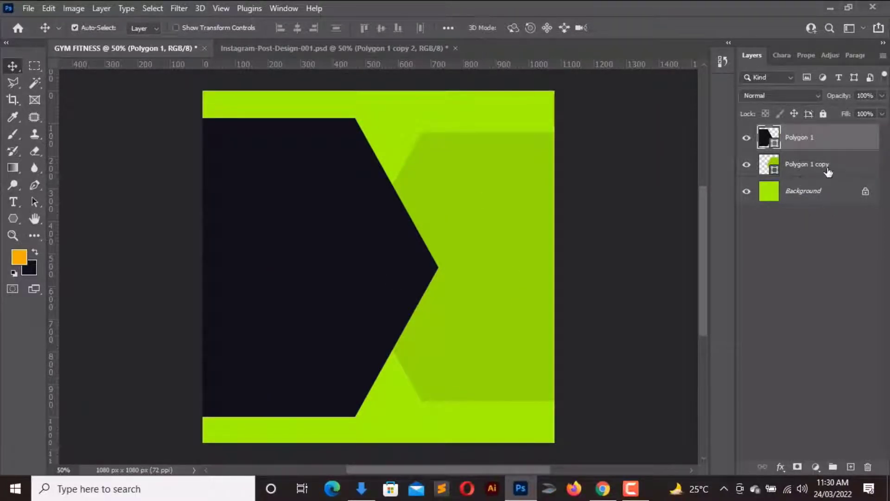
- Duplicate Polygon 1 to create Polygon 1 copy 2
right_click(816, 141)
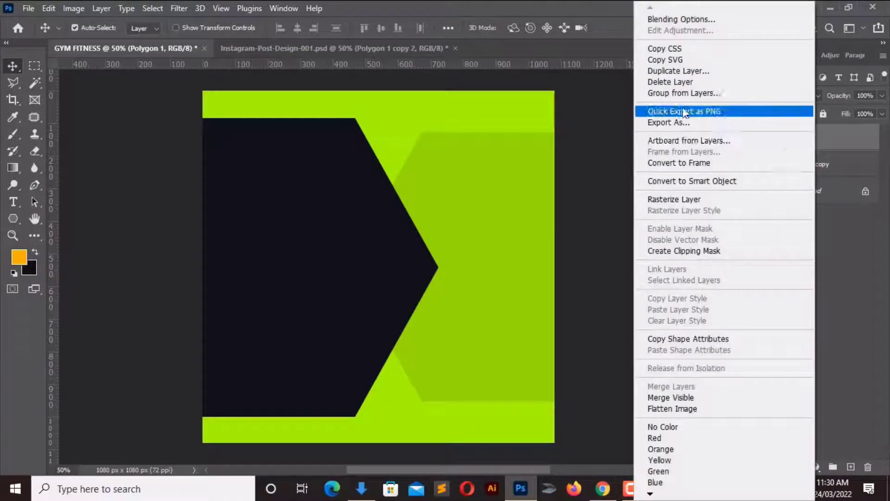
left_click(680, 72)
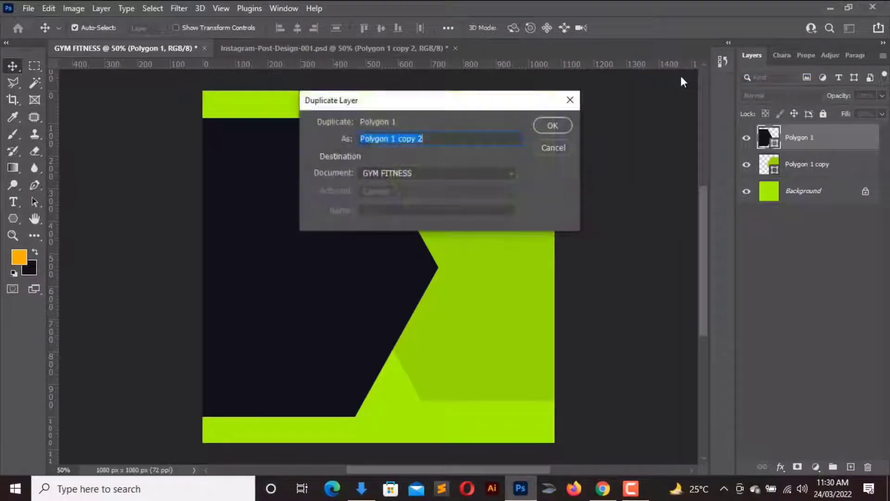
left_click(555, 127)
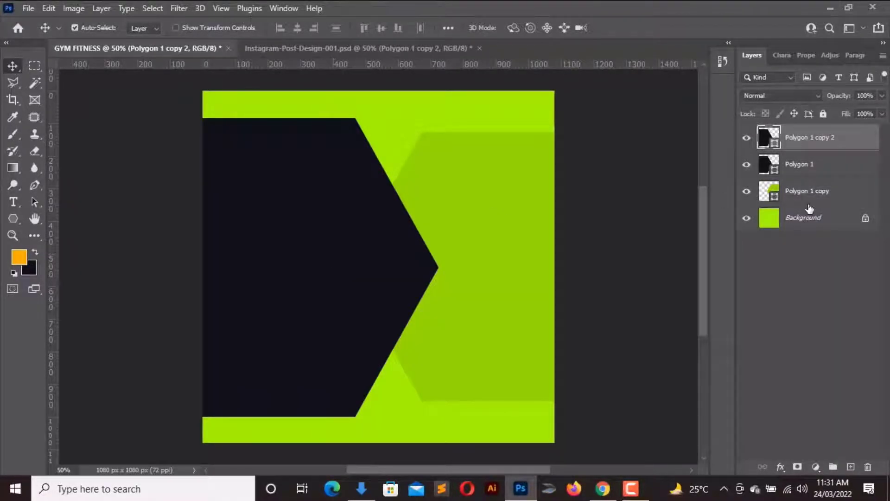
- Refill the original Polygon 1 with white #FFFFFF
left_click(774, 171)
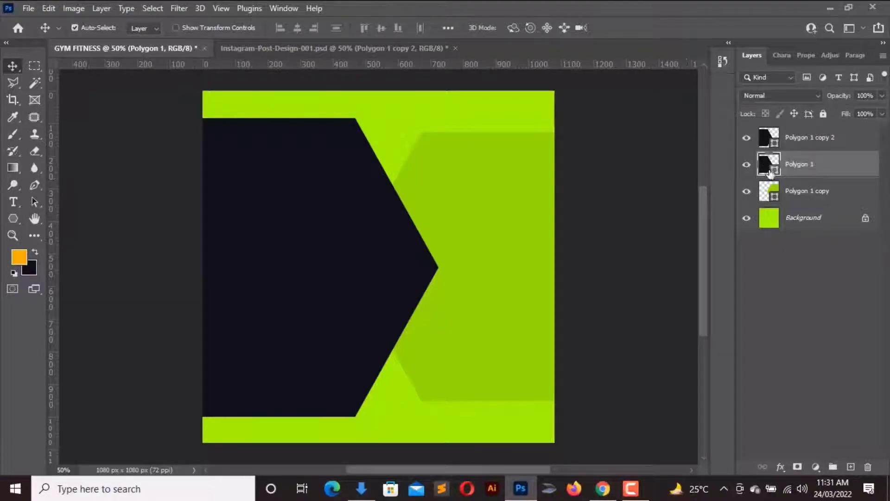
double_click(774, 170)
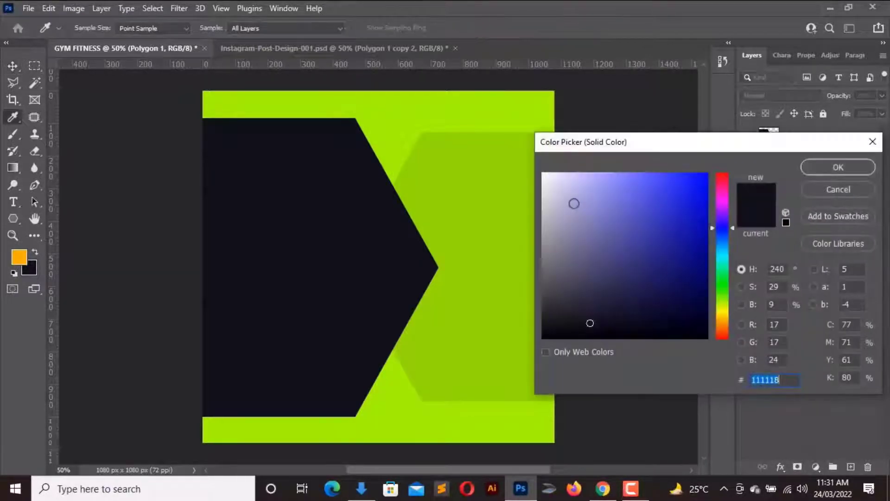
type("ffffff")
left_click(822, 167)
key("v")
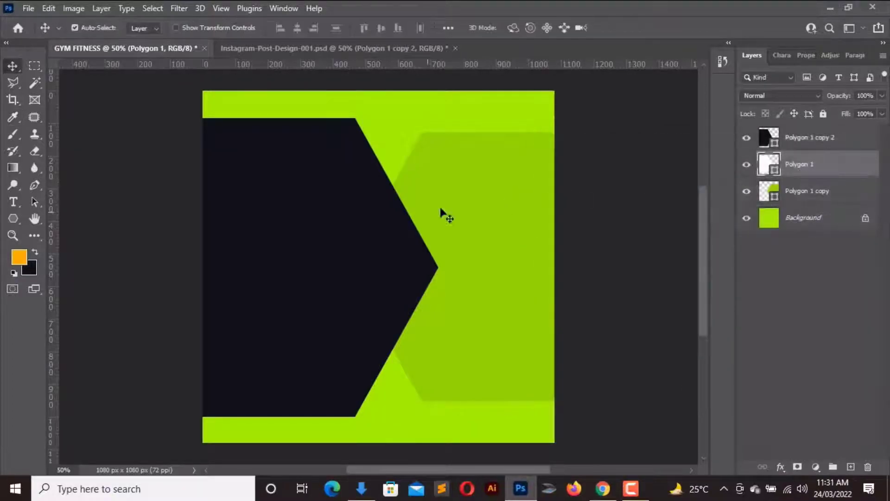
left_click(323, 253)
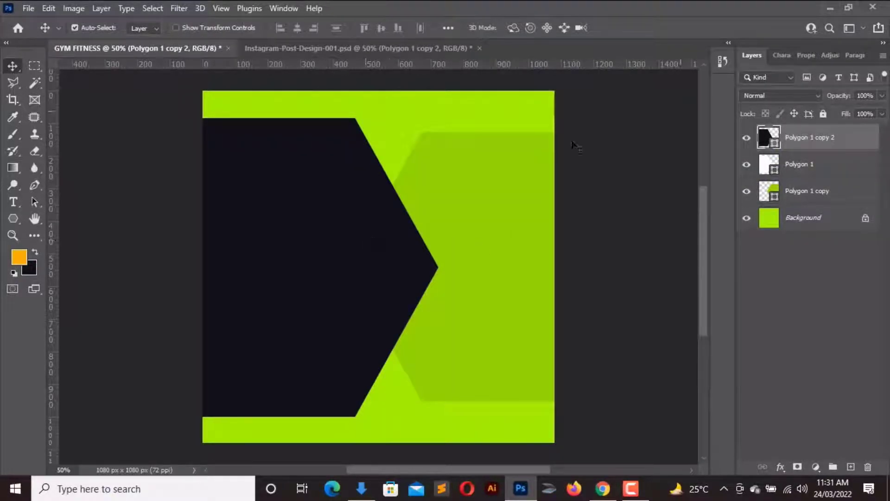
- Raise the white hexagon to the top, shrink it to about 78%, and place it right over the green shape
left_click_drag(746, 165, 769, 132)
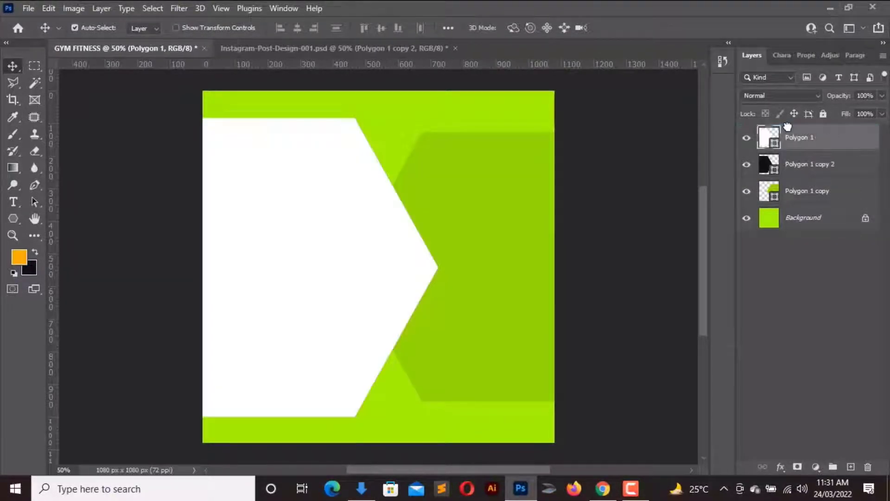
mouse_move(343, 279)
left_mouse_down()
mouse_move(510, 285)
mouse_move(501, 283)
left_mouse_up()
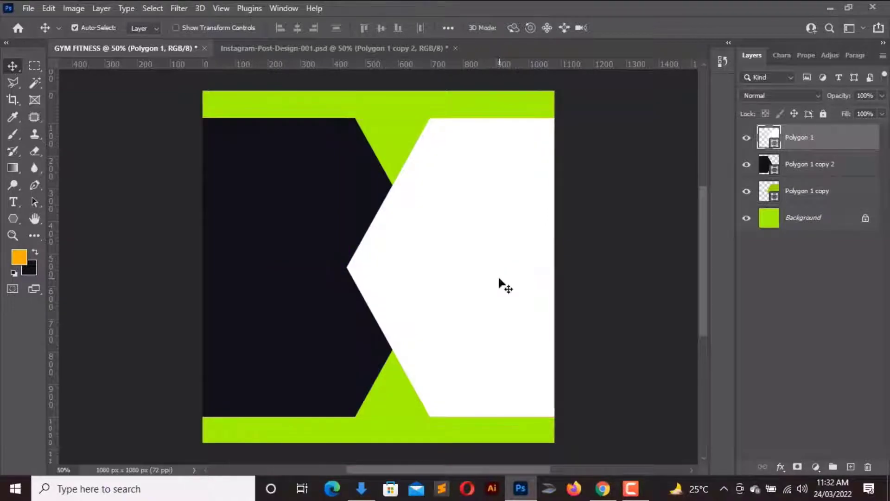
key("ctrl+t")
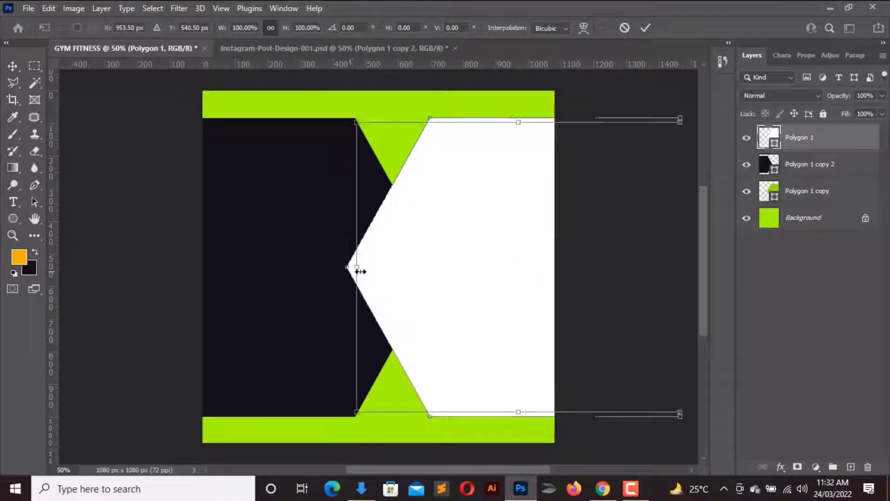
left_click_drag(347, 267, 419, 268)
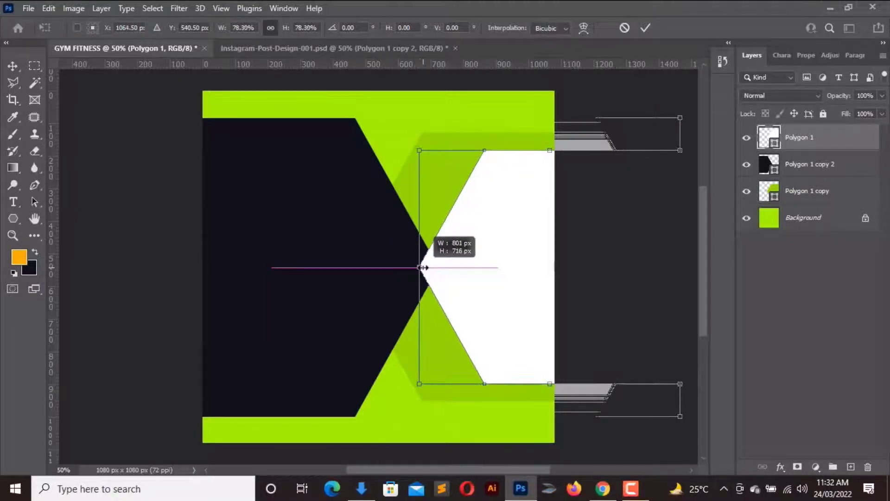
key("Return")
left_click_drag(487, 258, 435, 254)
key("Right")
key("Right")
key("Right")
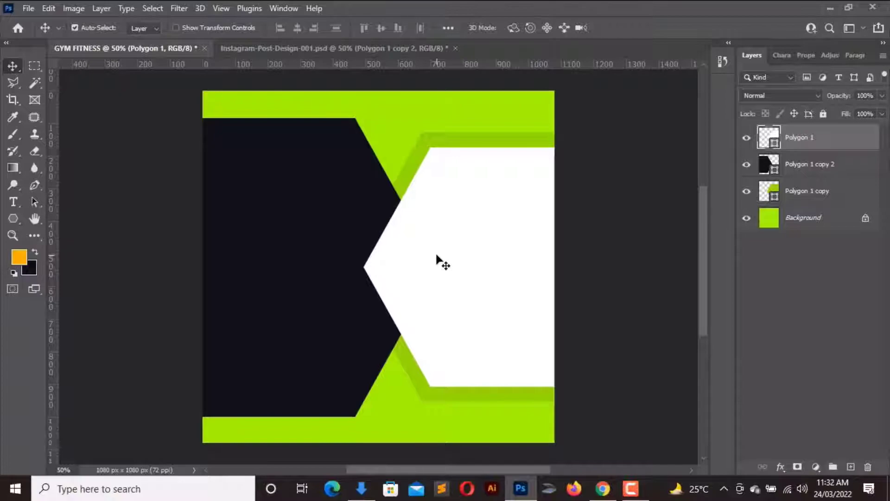
key("Right")
key("Right")
key("Right")
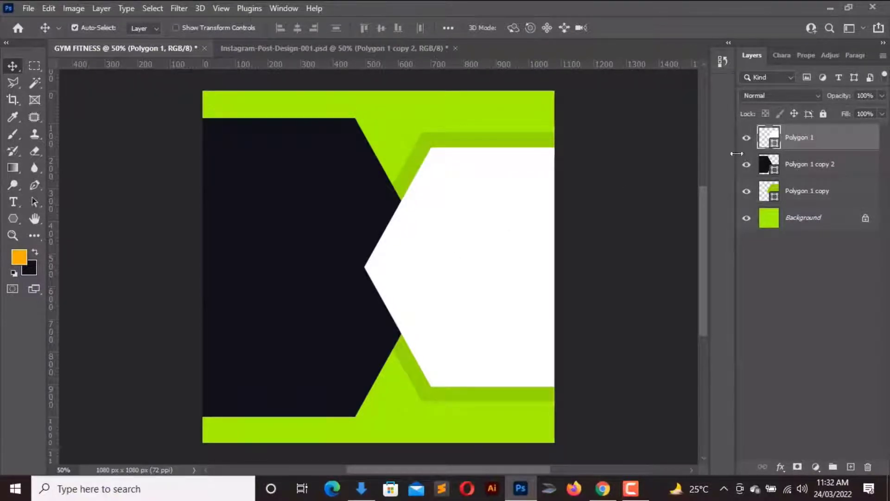
- Add Polygon 1 copy 3 as a narrower lime hexagon inside the white one, leaving a white outline
right_click(812, 138)
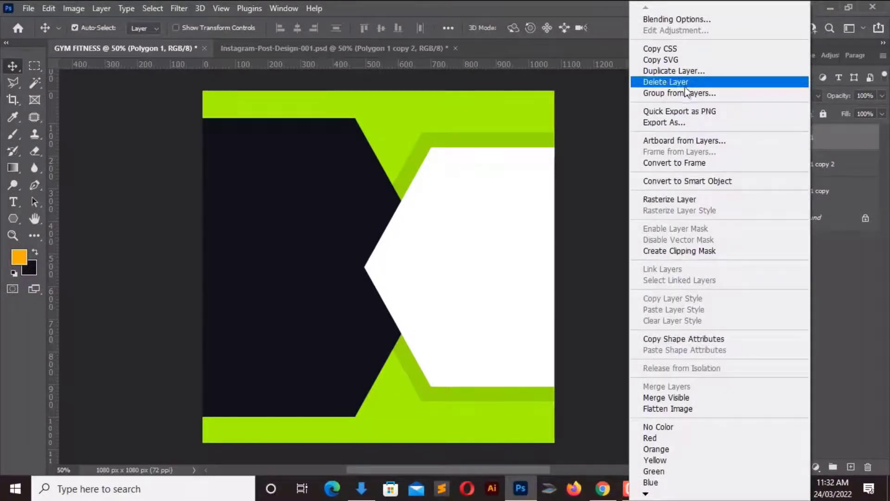
left_click(683, 72)
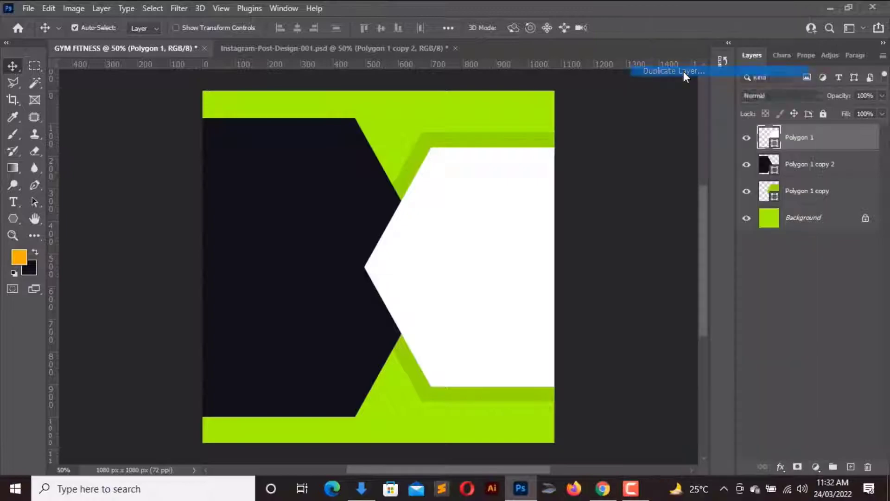
left_click(547, 128)
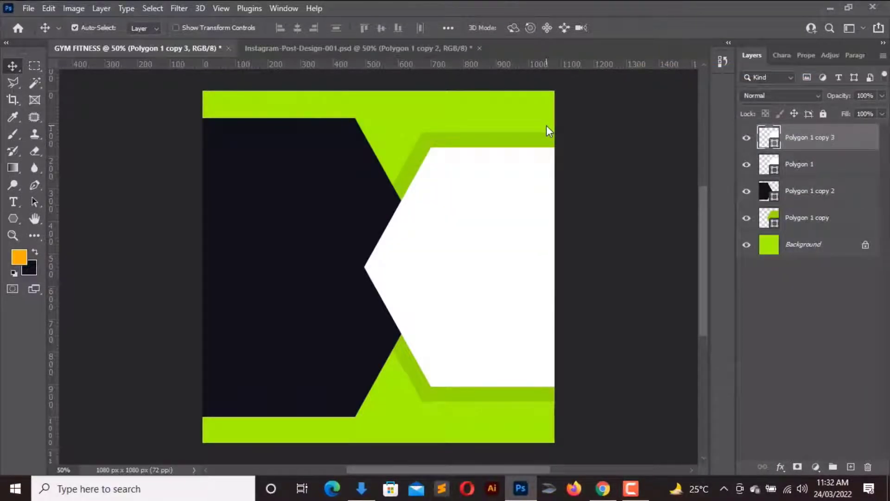
key("ctrl+t")
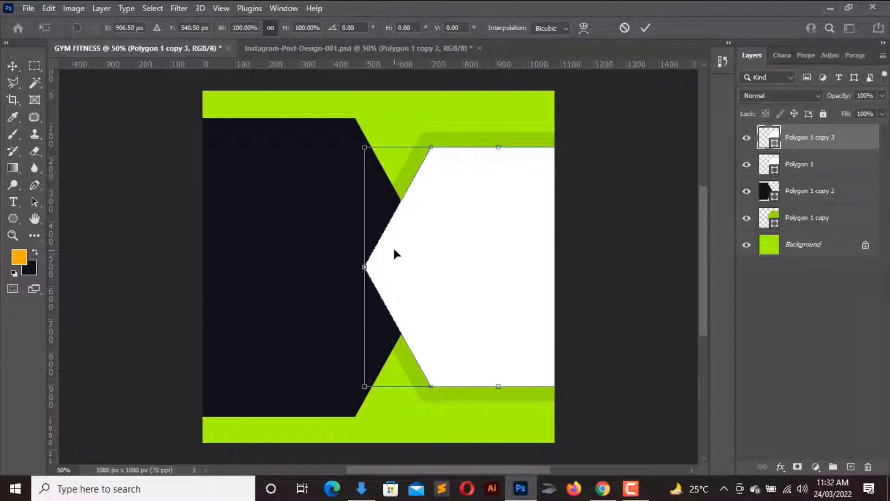
left_click_drag(364, 267, 397, 265)
key("Return")
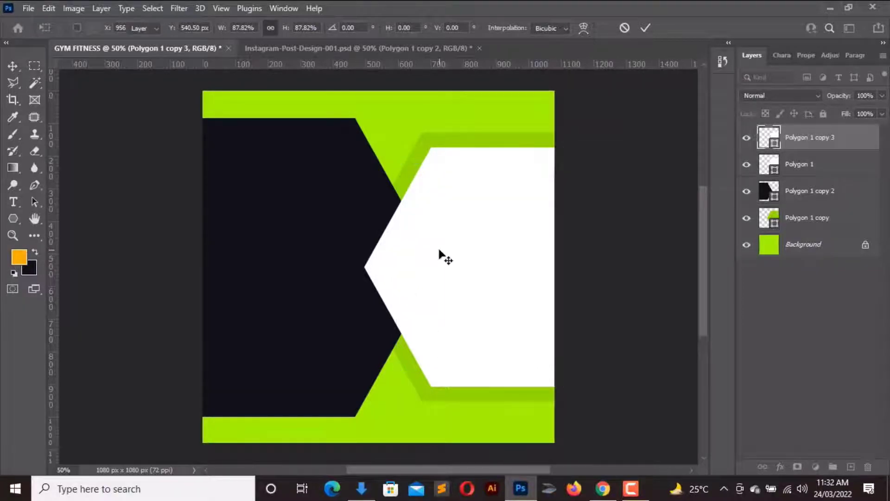
double_click(772, 139)
left_click(474, 109)
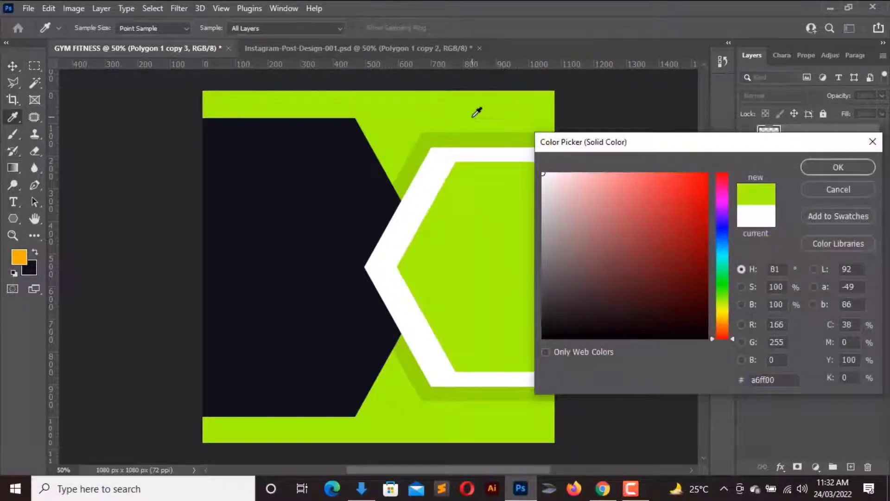
left_click(823, 163)
left_click_drag(483, 235, 471, 232)
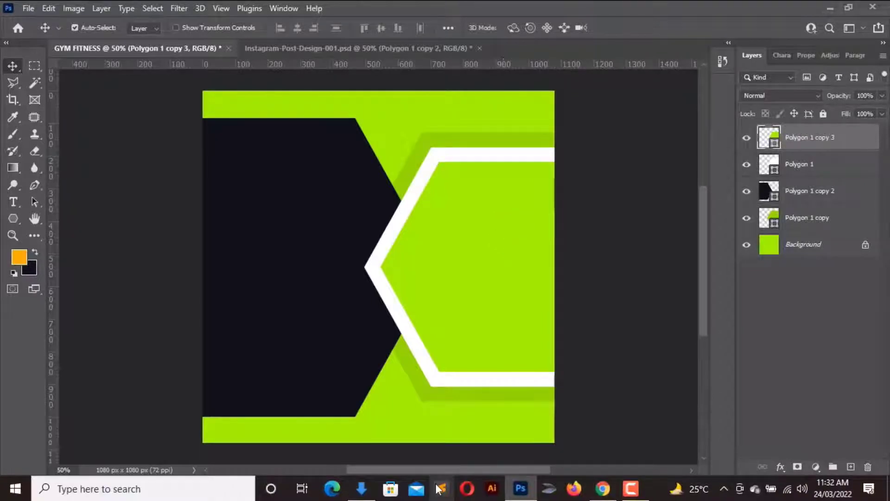
- Drag the Gym Fitness (1) photo from the GYM POST DESIGN folder into Photoshop
key("super+d")
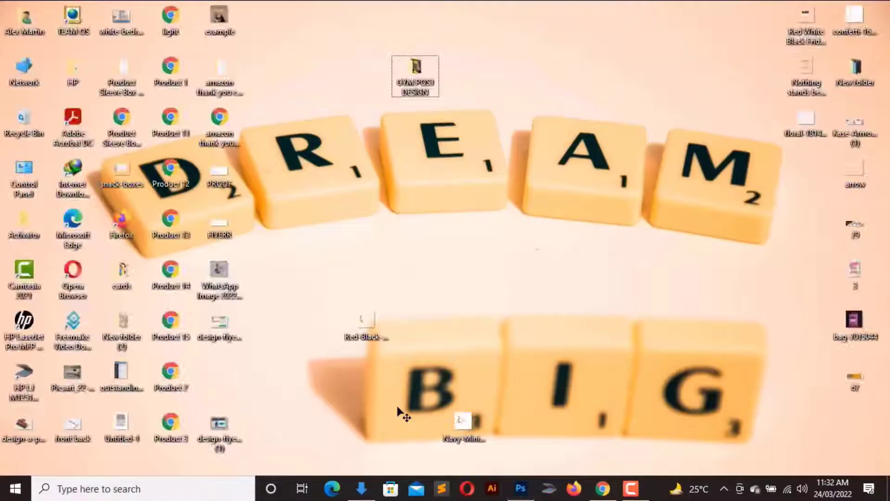
double_click(419, 71)
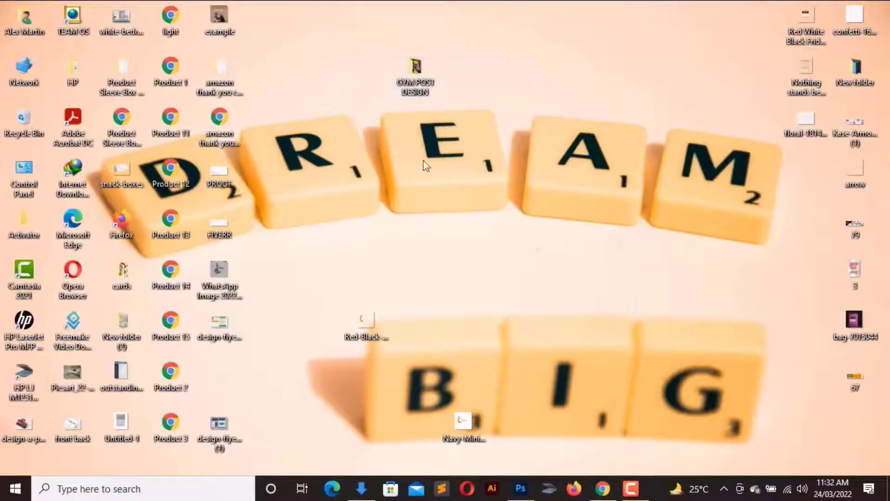
left_click_drag(205, 193, 516, 399)
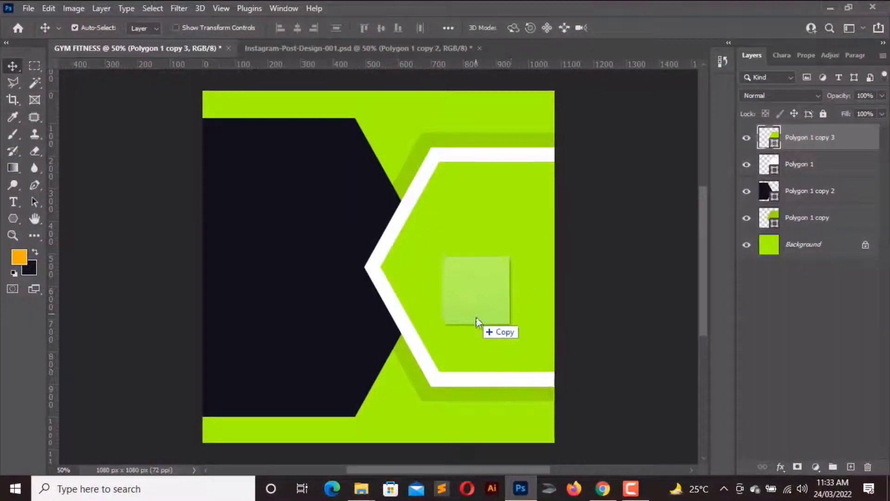
- Place the gym photo on the canvas over the right-hand hexagon
mouse_move(516, 399)
left_mouse_down()
mouse_move(477, 315)
mouse_move(519, 272)
left_mouse_up()
mouse_move(425, 320)
left_mouse_down()
mouse_move(440, 334)
mouse_move(448, 371)
left_mouse_up()
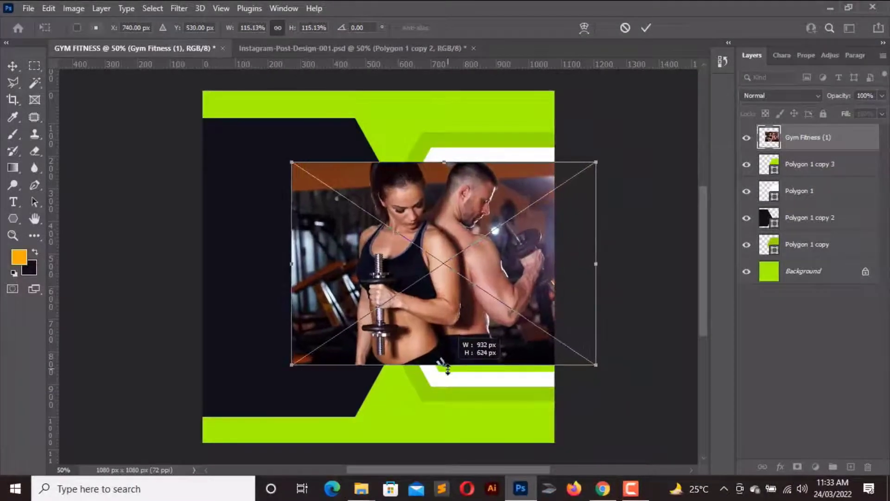
mouse_move(456, 332)
left_mouse_down()
mouse_move(551, 333)
mouse_move(538, 330)
left_mouse_up()
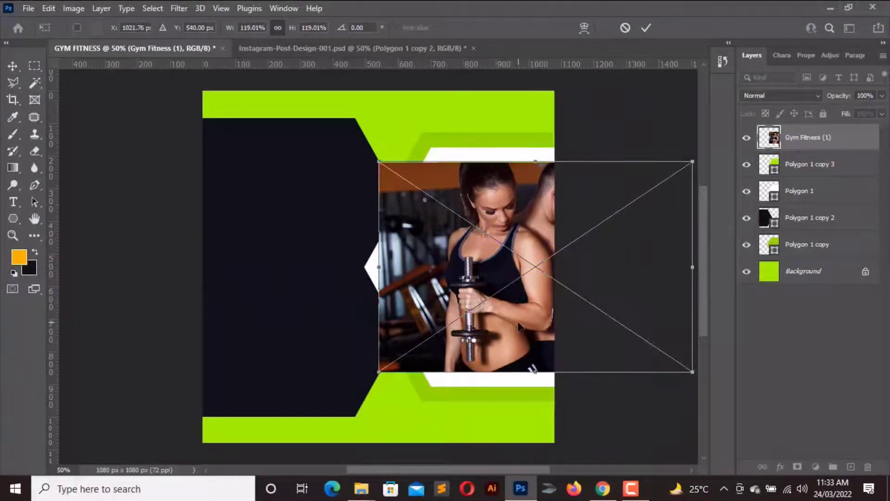
key("Return")
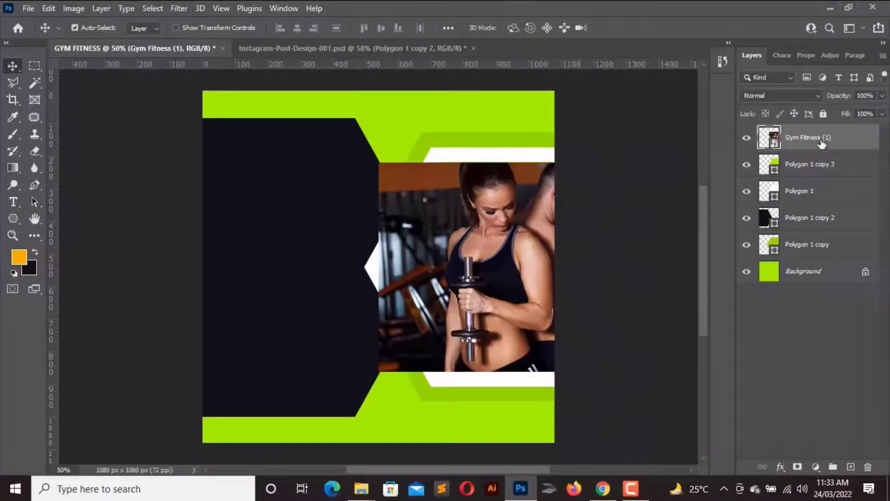
- Clip the photo into the hexagon and enlarge it to about 121%
right_click(821, 144)
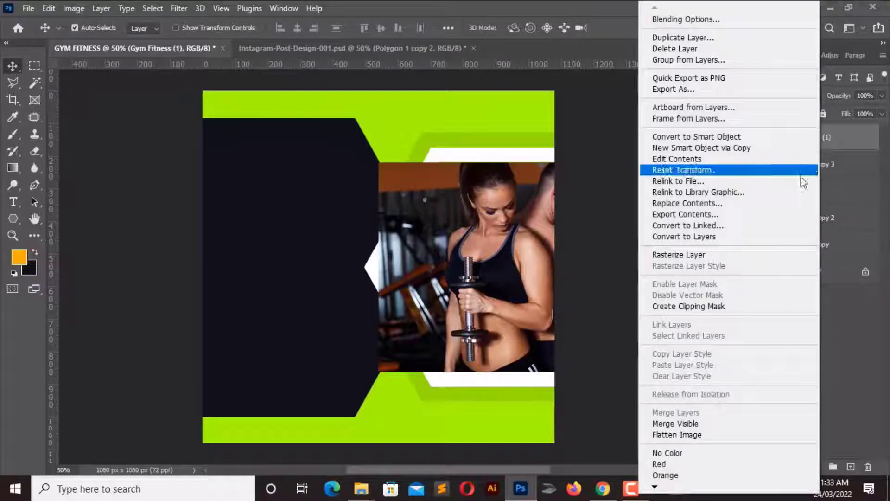
left_click(686, 305)
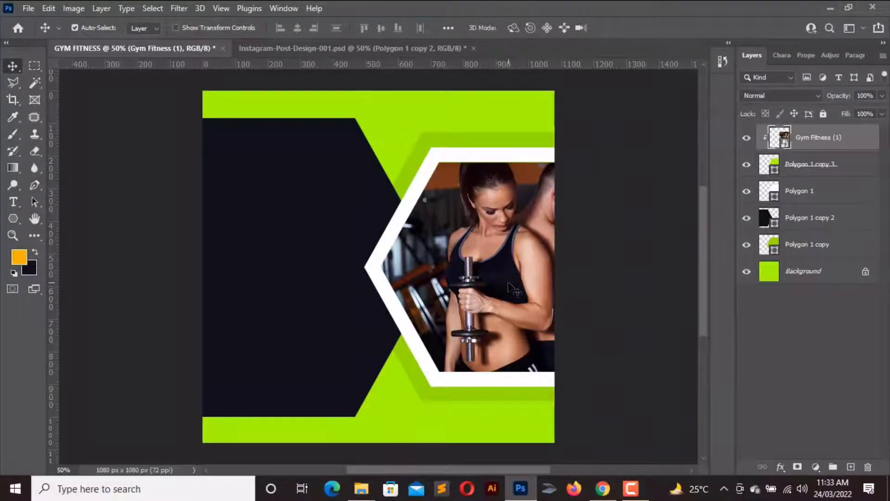
left_click_drag(510, 287, 494, 283)
key("ctrl+t")
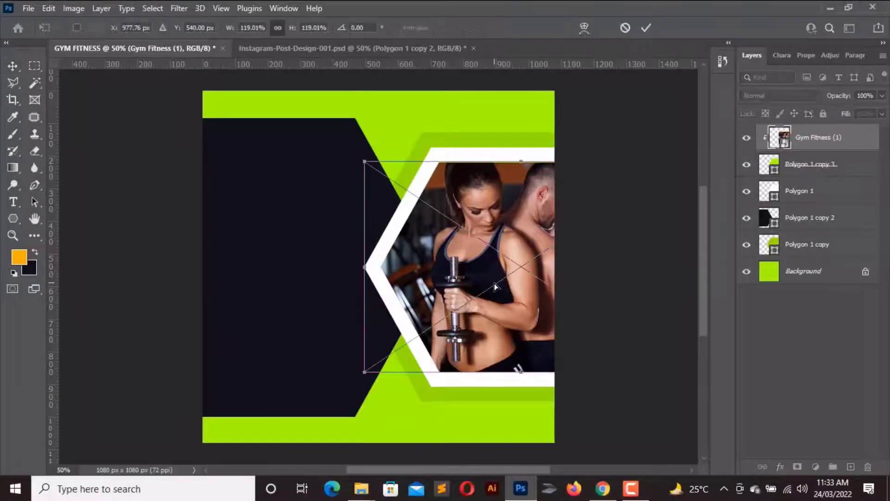
left_click_drag(364, 268, 357, 268)
type("9")
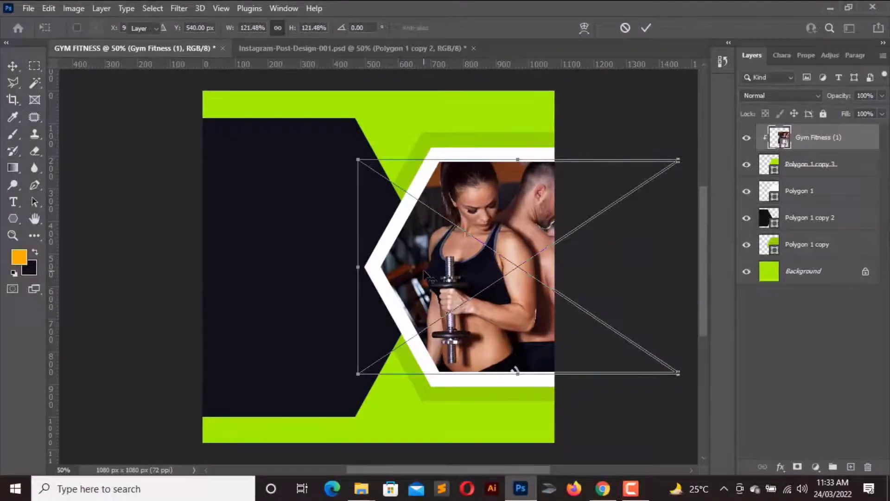
key("Return")
left_click_drag(424, 274, 420, 274)
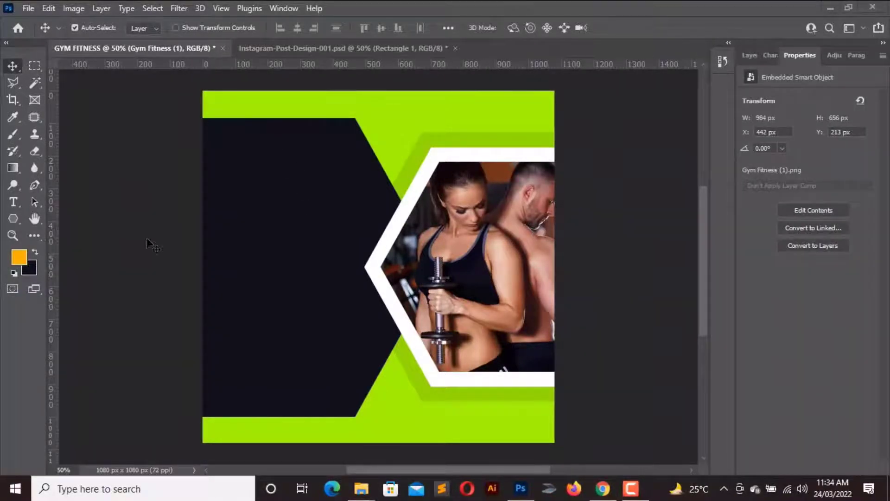
- Create a 600 × 44 px rectangle at an exact size with the Rectangle tool
right_click(19, 218)
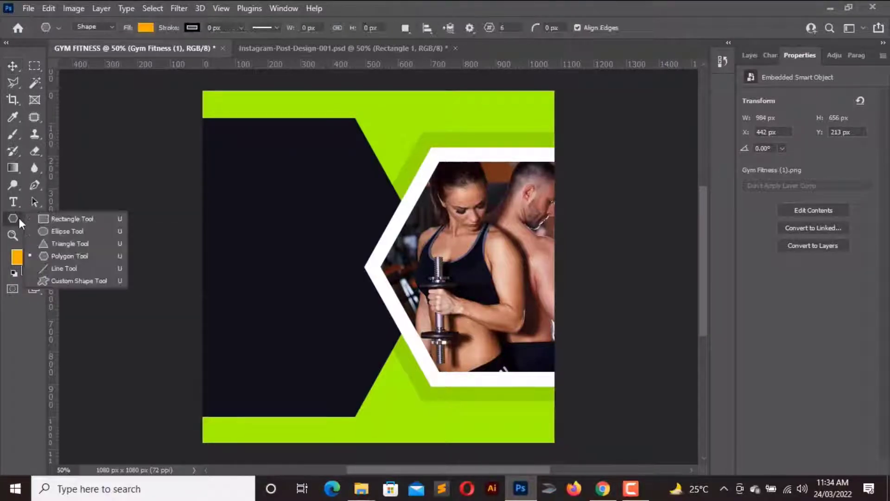
left_click(44, 218)
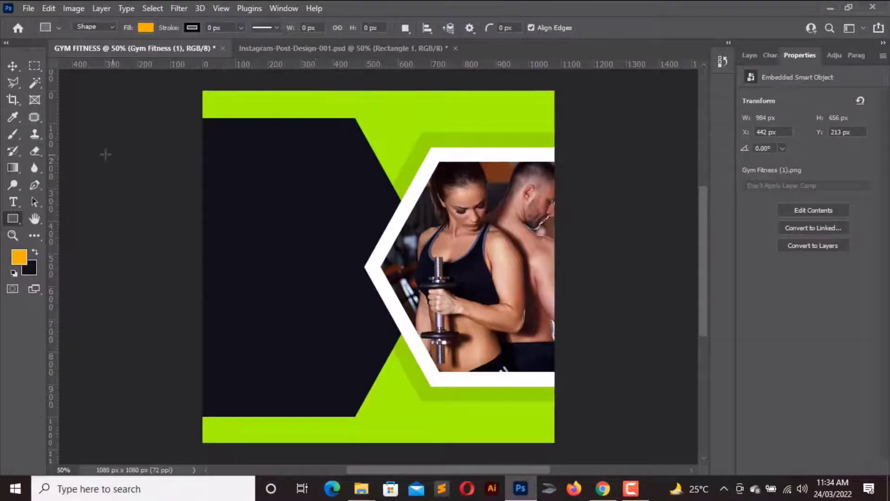
left_click(21, 69)
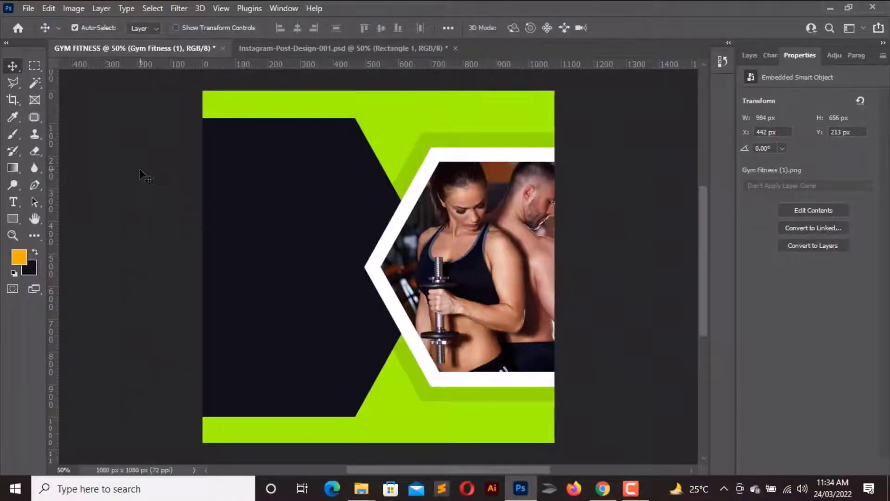
left_click(144, 192)
left_click(12, 219)
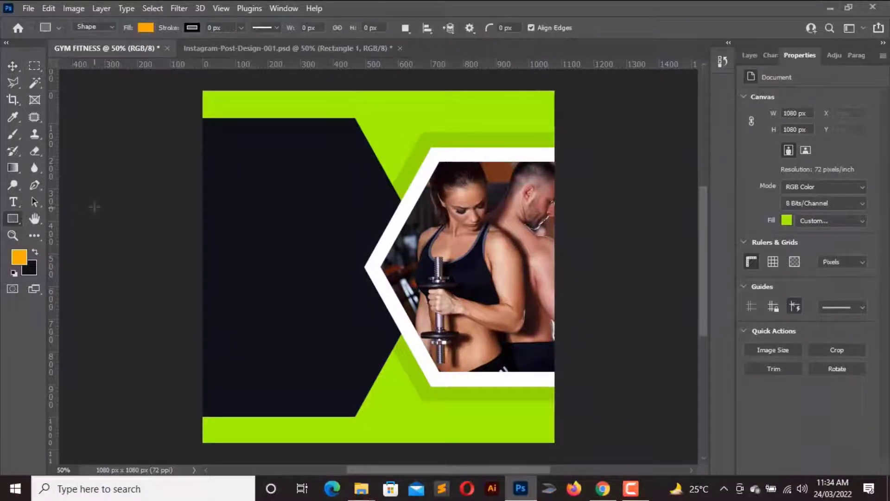
left_click(271, 105)
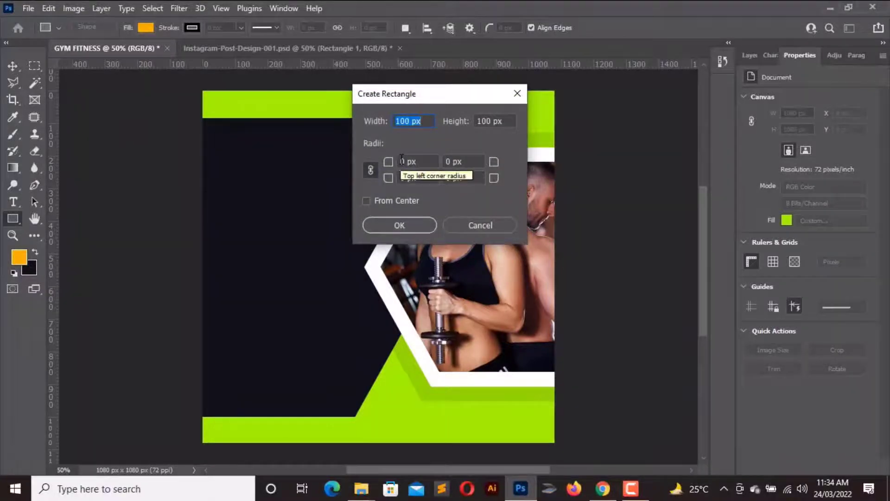
type("6")
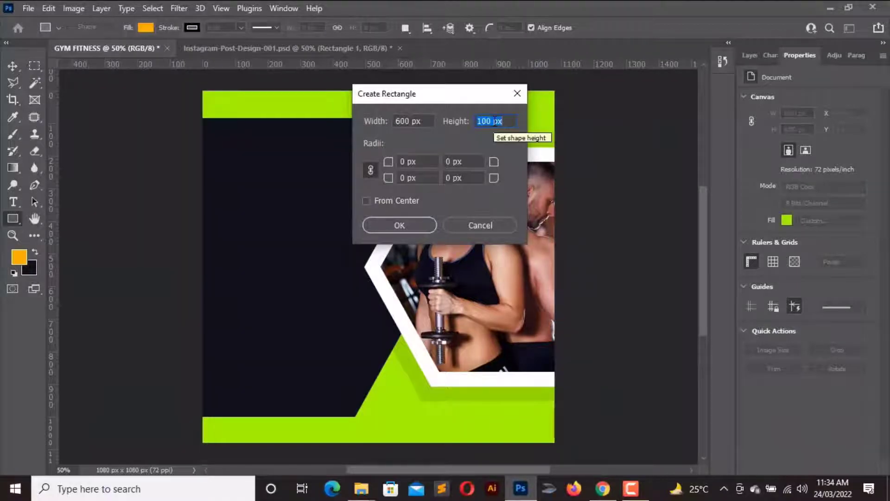
type("44")
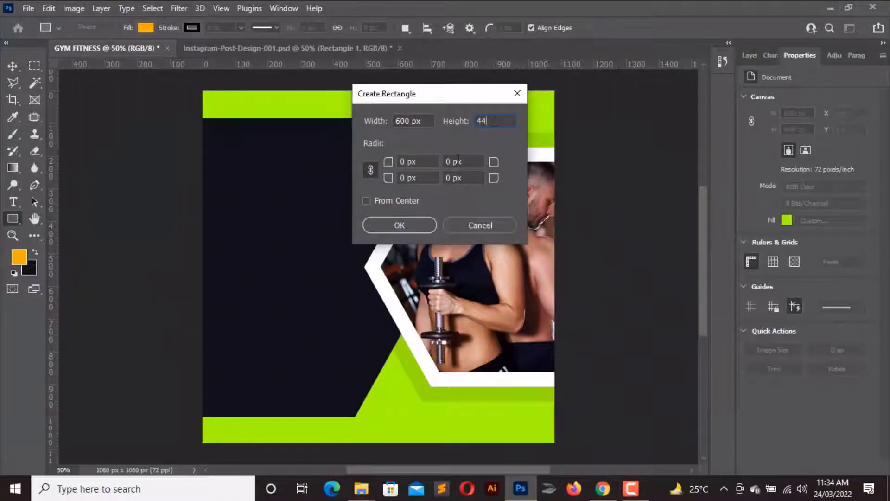
left_click(413, 224)
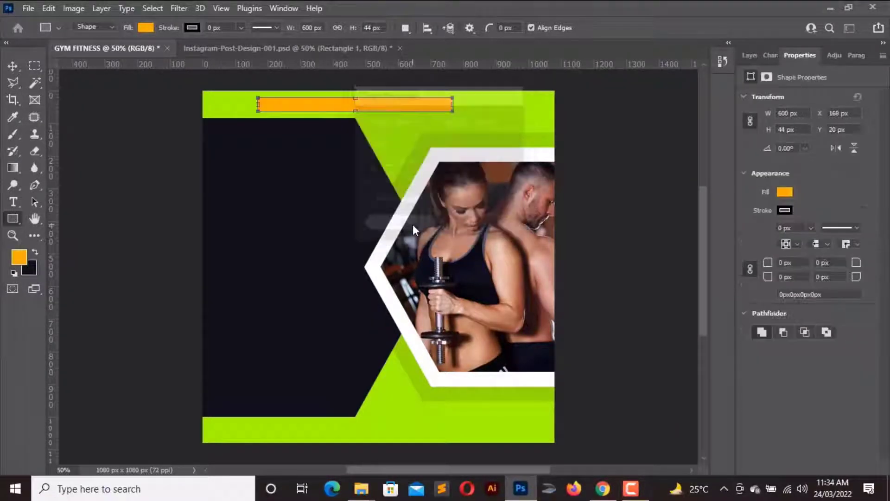
- Fill the bar black, move it to the top-left corner, and Alt-drag a copy to the bottom edge
left_click(29, 266)
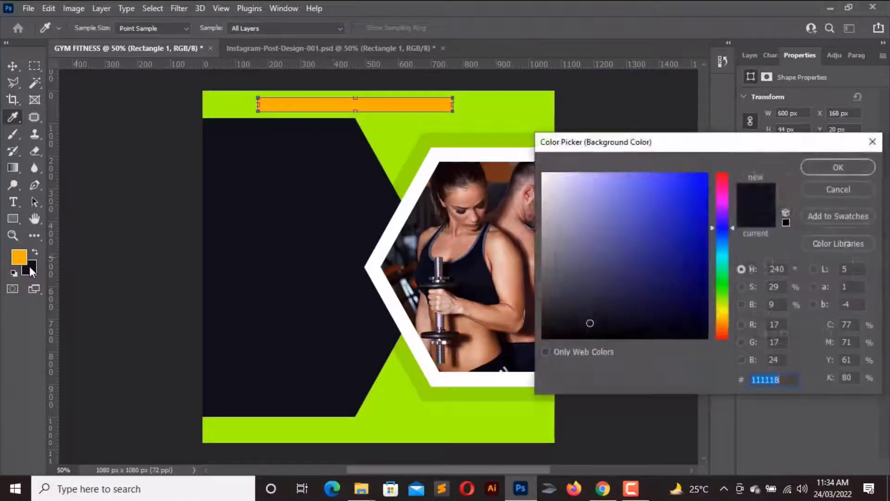
left_click(819, 185)
left_click(784, 192)
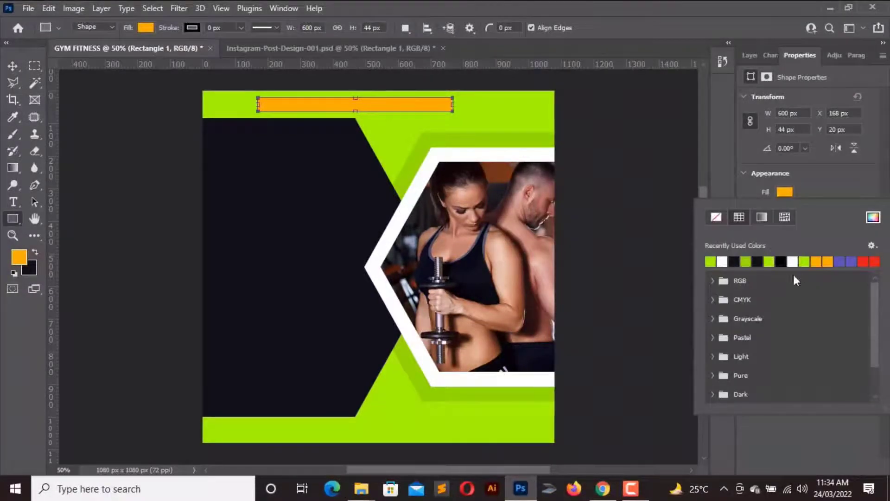
left_click(786, 258)
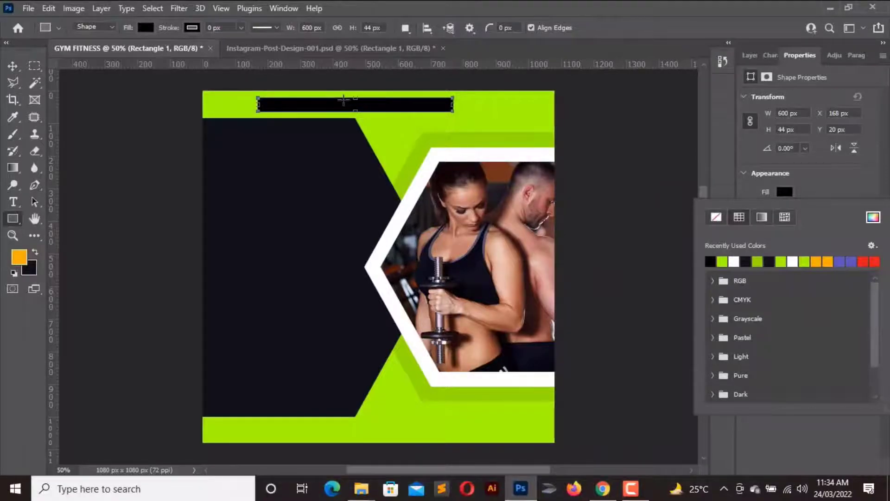
key("v")
left_click_drag(386, 114, 332, 107)
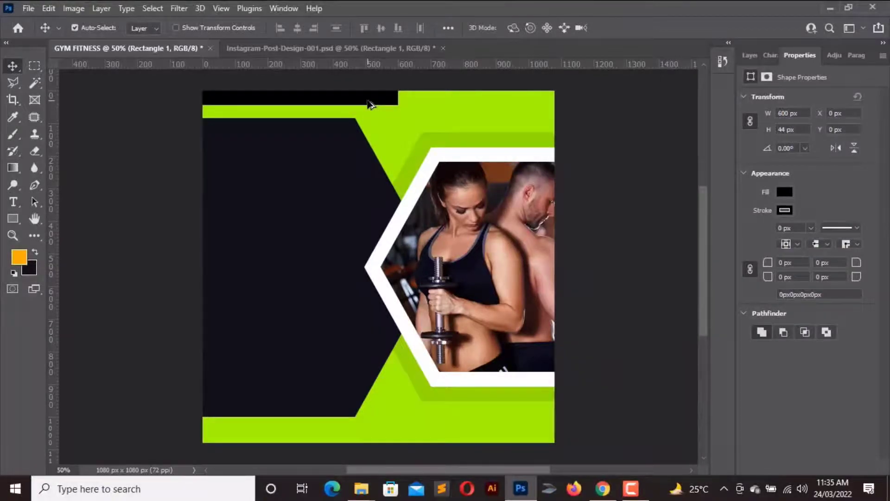
left_click_drag(368, 114, 369, 436)
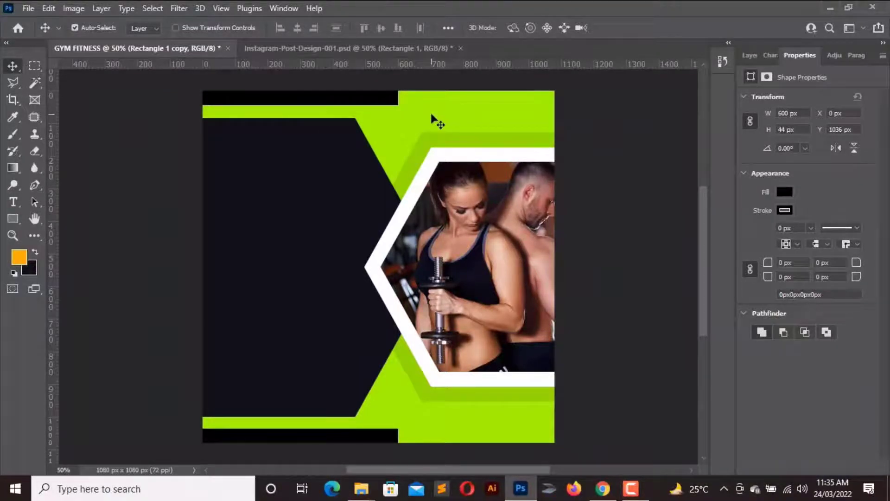
- Create a 12 × 12 px black ellipse dot near the top of the lime band
scroll(460, 98, "up", 3)
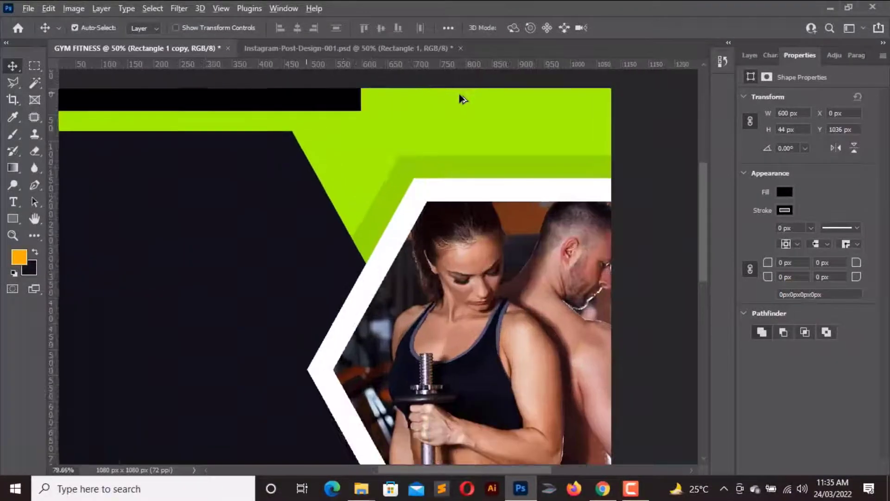
scroll(463, 99, "up", 2)
left_click_drag(491, 143, 398, 186)
left_click(14, 218)
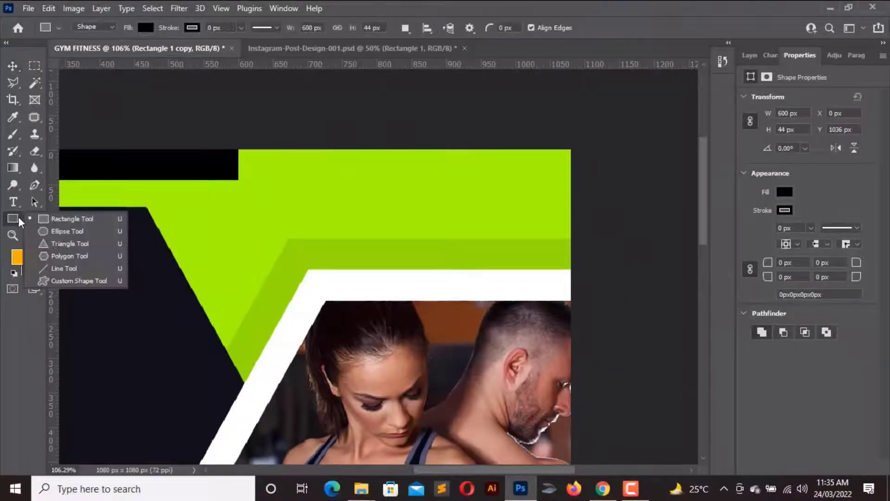
left_click(65, 230)
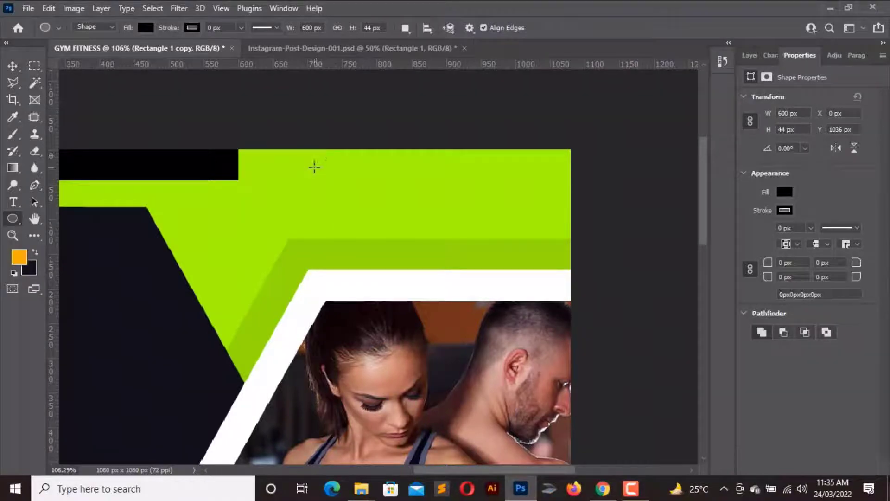
left_click(314, 166)
type("12")
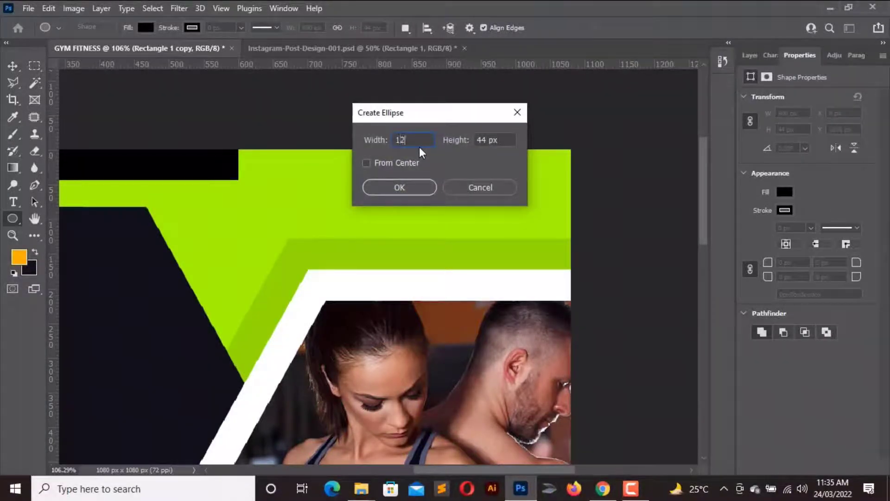
key("Tab")
type("1")
key("Return")
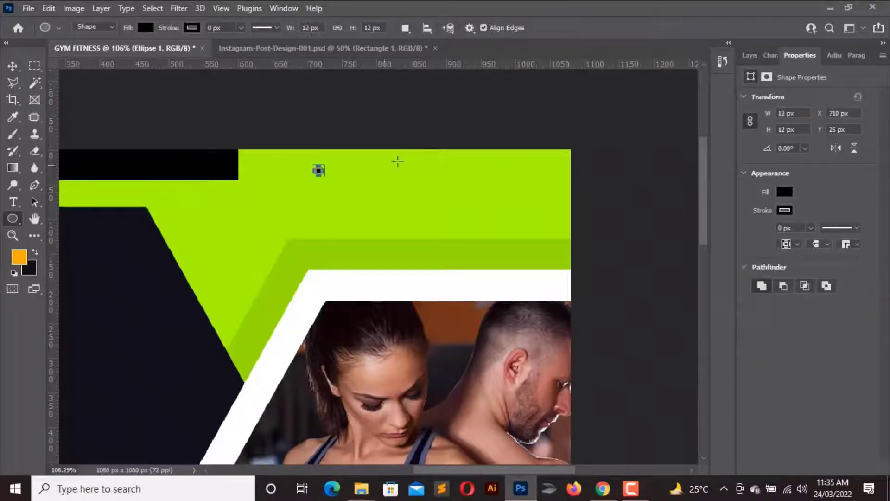
- Alt-drag a copy of the dot to its right, align it level, and show the Layers panel
key("v")
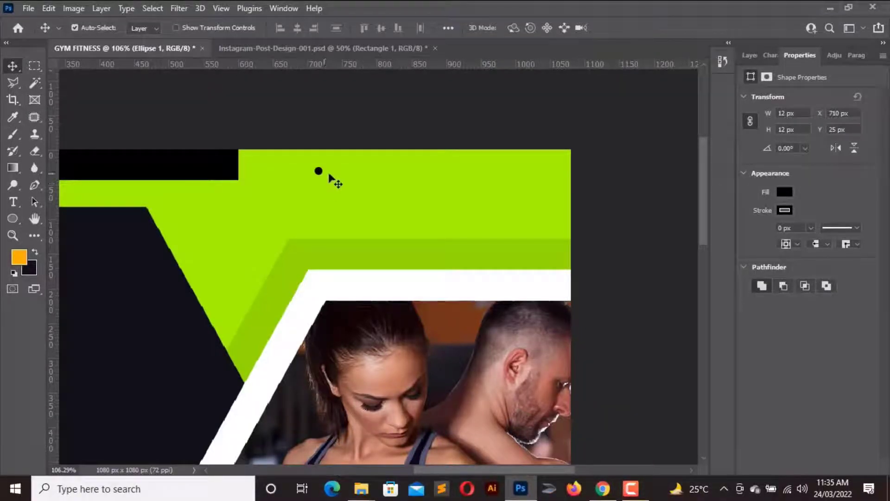
scroll(318, 179, "down", 2, "alt")
scroll(423, 150, "up", 1)
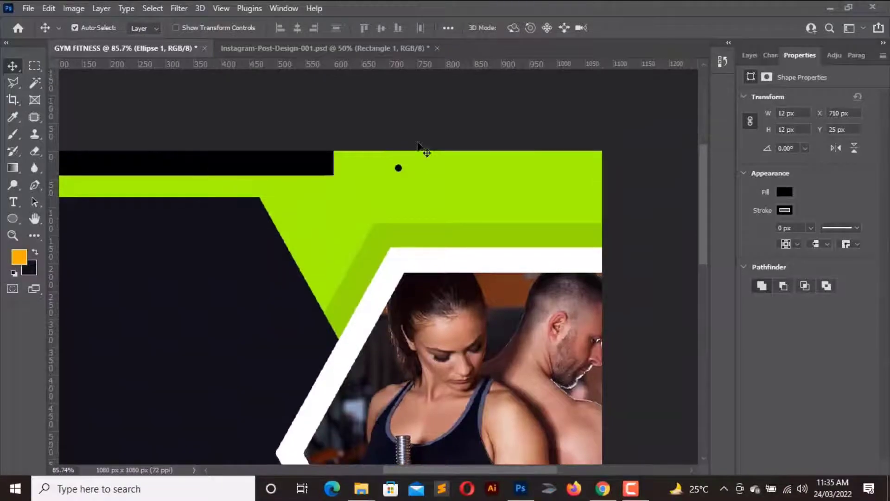
scroll(431, 231, "up", 2)
scroll(431, 229, "down", 1)
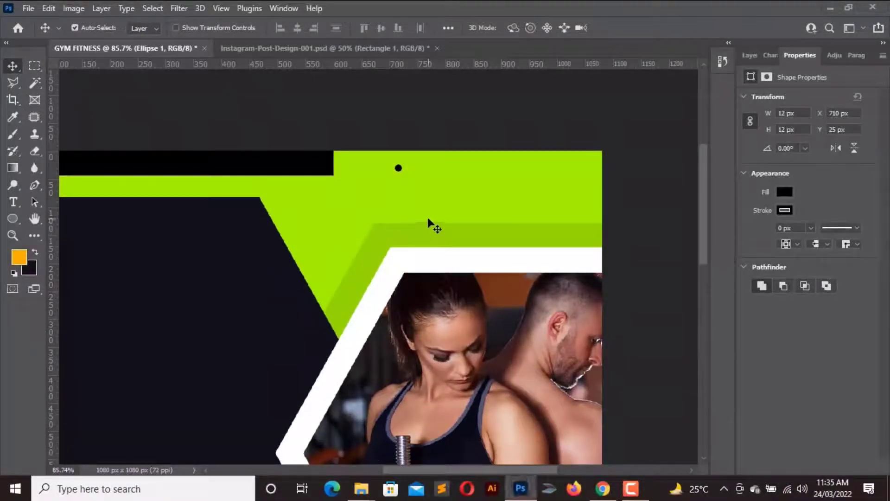
scroll(424, 198, "up", 1, "alt")
scroll(424, 191, "up", 1, "alt")
left_click_drag(423, 194, 391, 185)
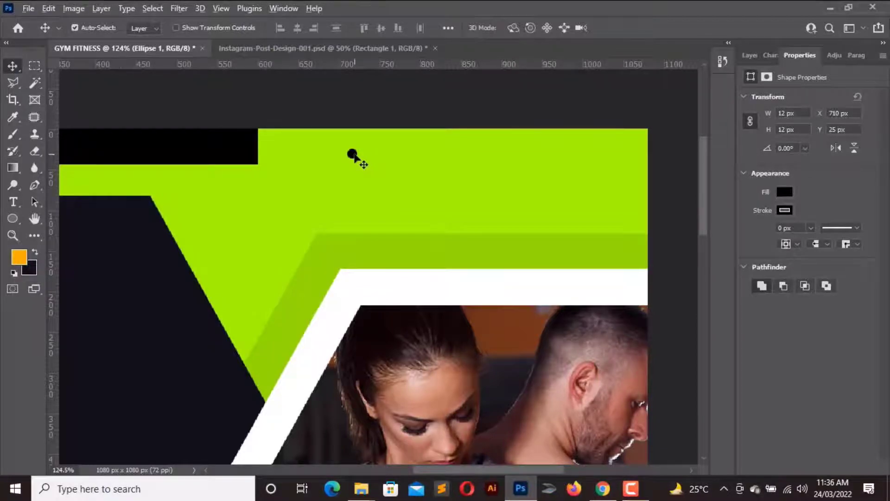
left_click_drag(353, 155, 380, 153)
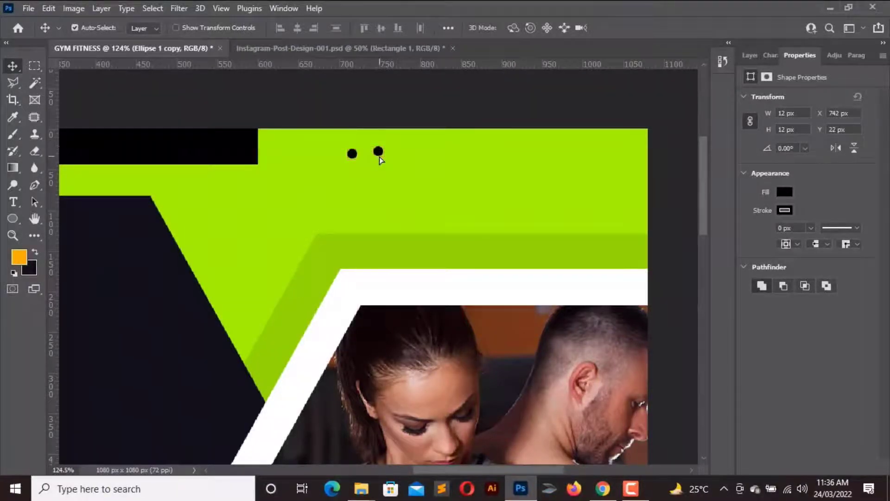
scroll(379, 157, "up", 4)
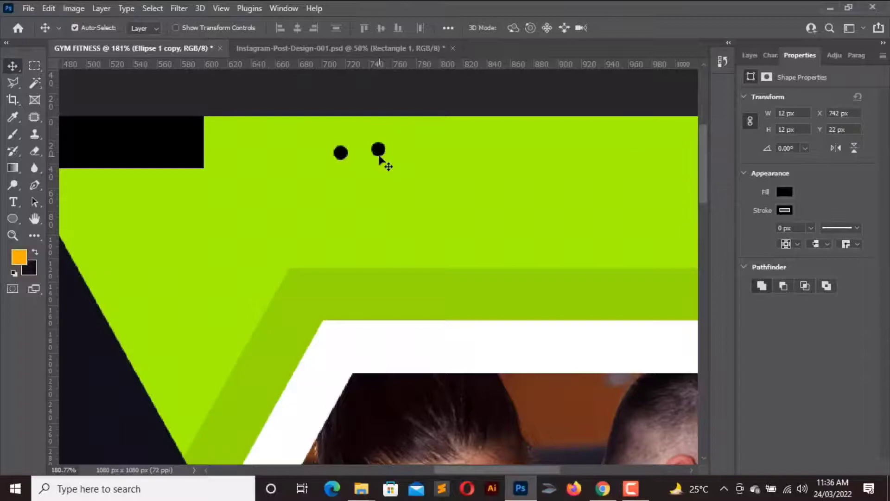
left_click_drag(379, 150, 380, 154)
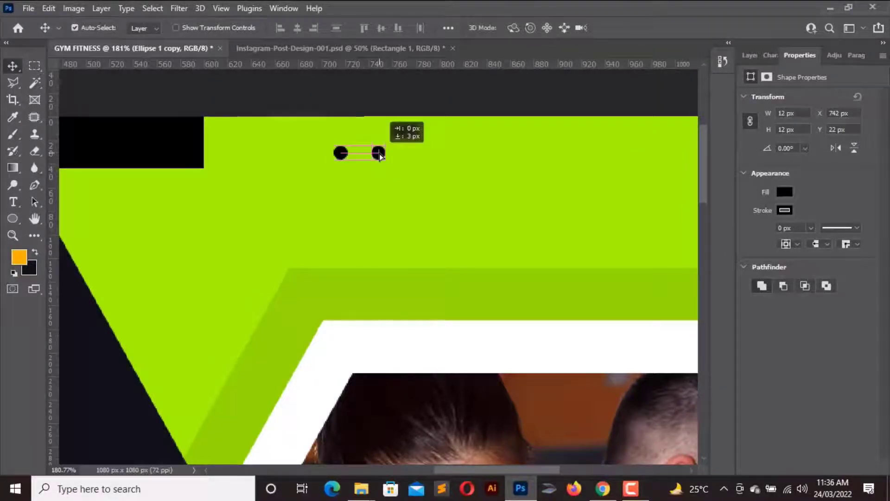
left_click(749, 57)
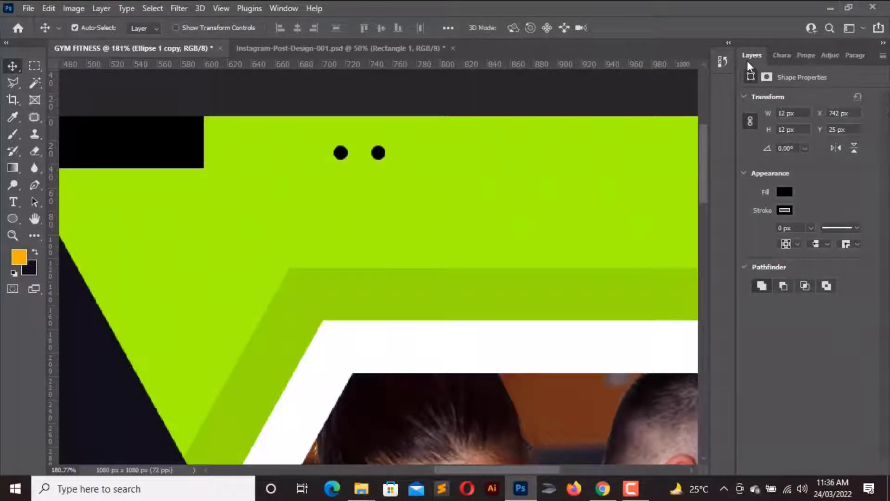
- Duplicate the dot pair downward into a six-dot grid, add a guide at x 710 px, and select all dots
left_click(796, 165, "ctrl")
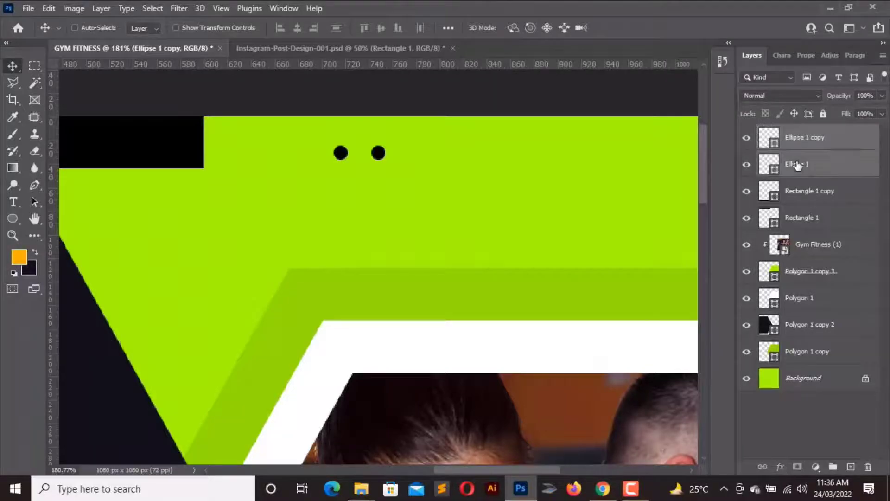
left_click_drag(379, 154, 379, 210)
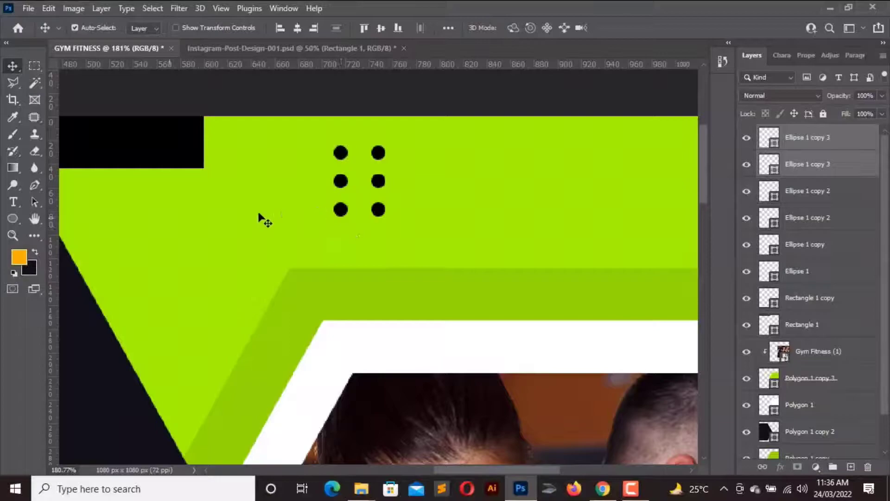
left_click_drag(52, 218, 333, 213)
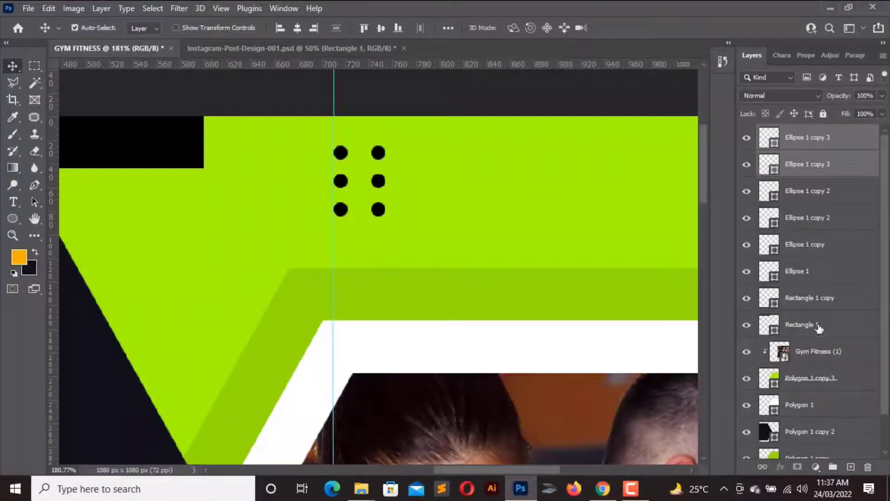
left_click(812, 280)
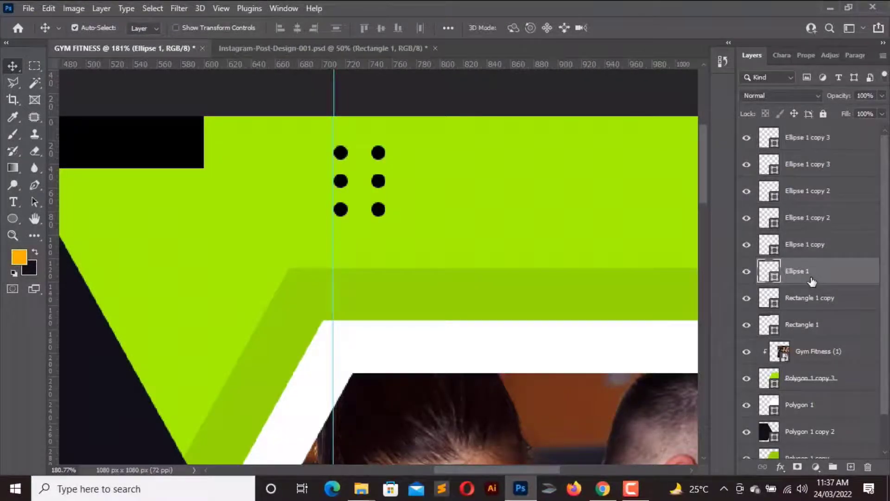
left_click(814, 144, "shift")
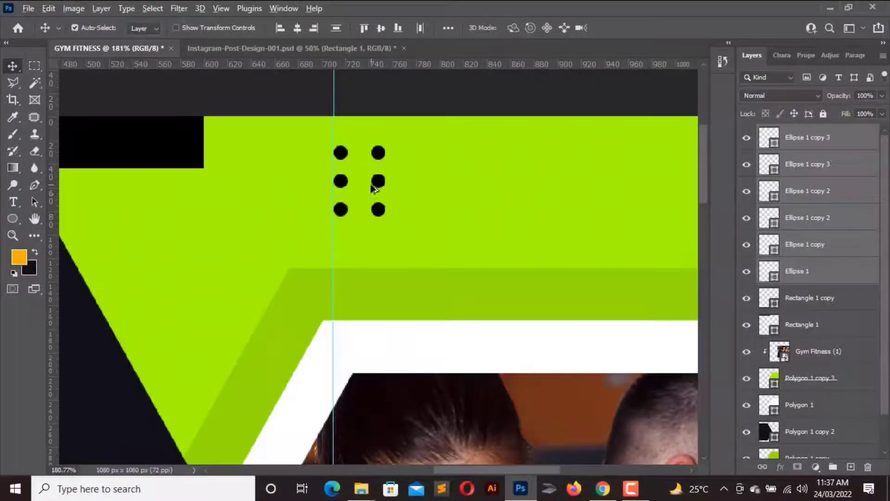
- Repeatedly duplicate the dot grid rightward with even spacing across the lime band
left_click_drag(378, 184, 462, 186)
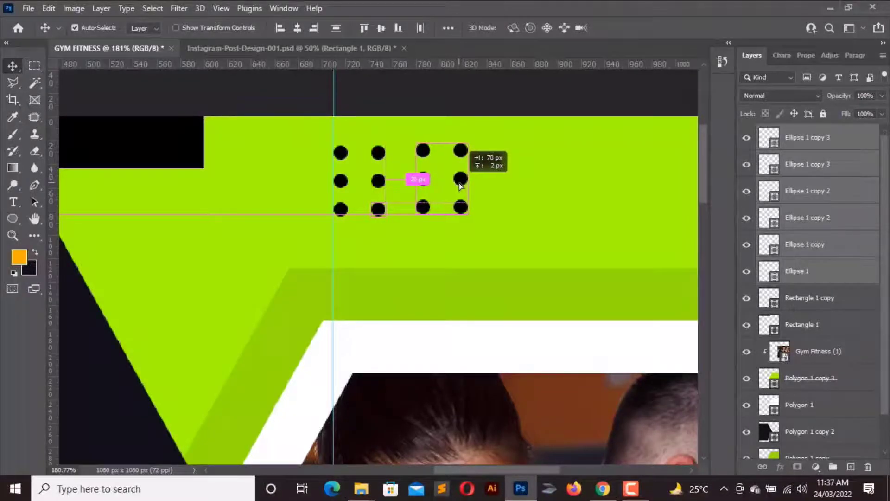
left_click_drag(463, 186, 454, 188)
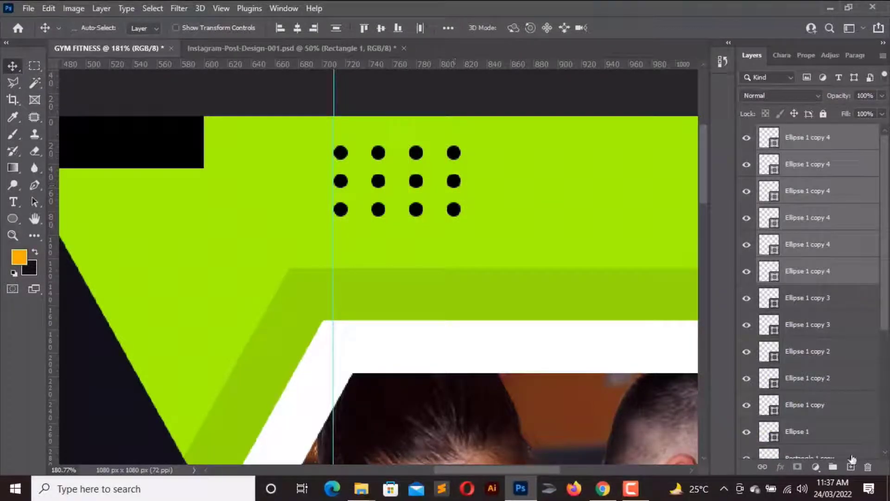
left_click(823, 429, "shift")
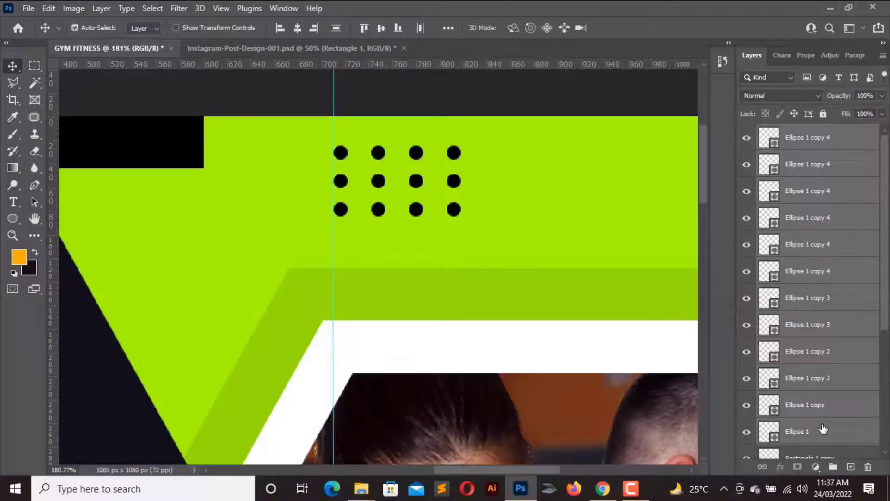
left_click_drag(822, 429, 758, 412)
mouse_move(456, 171)
left_mouse_down()
mouse_move(585, 192)
mouse_move(605, 187)
left_mouse_up()
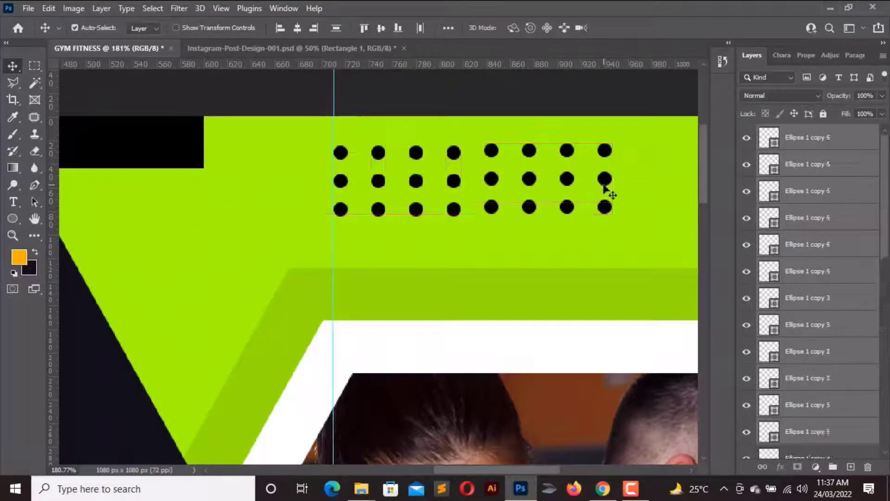
left_click_drag(605, 187, 603, 180)
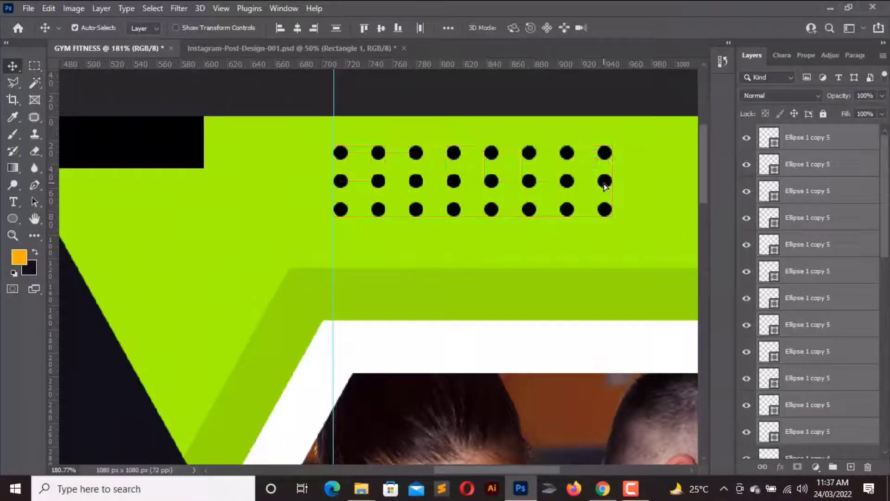
scroll(452, 215, "right", 3)
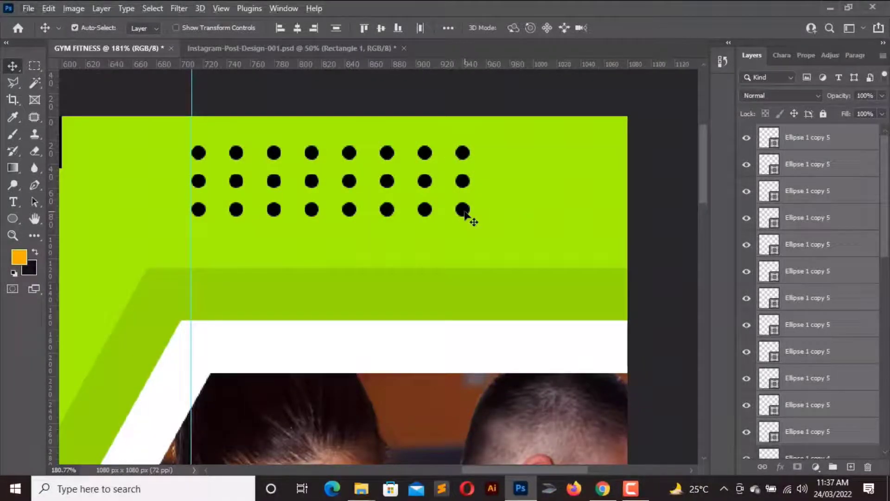
left_click_drag(470, 216, 612, 214)
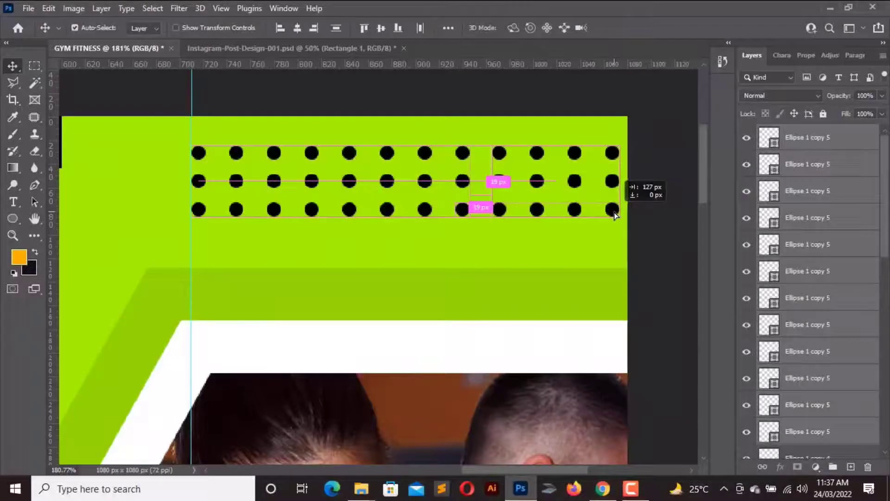
left_click_drag(615, 214, 617, 215)
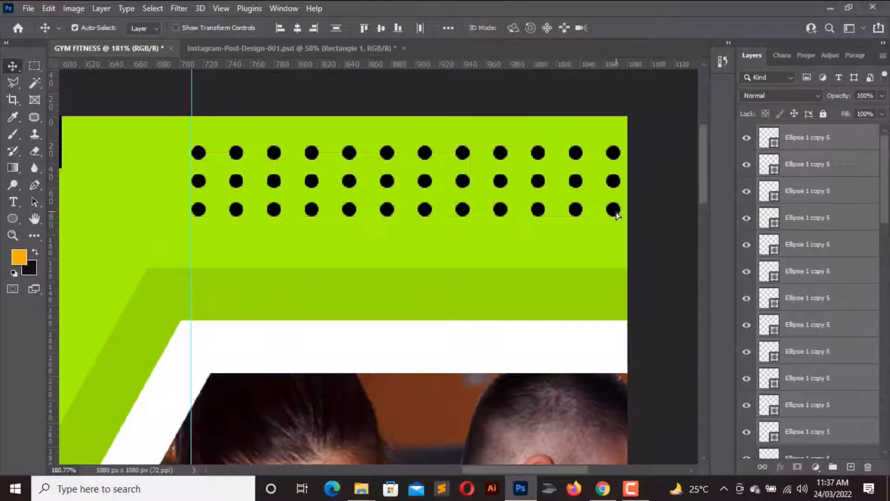
- Copy the leftmost dot column one step left to complete 13 columns, then select every dot layer
left_click(205, 214)
scroll(206, 215, "down", 1)
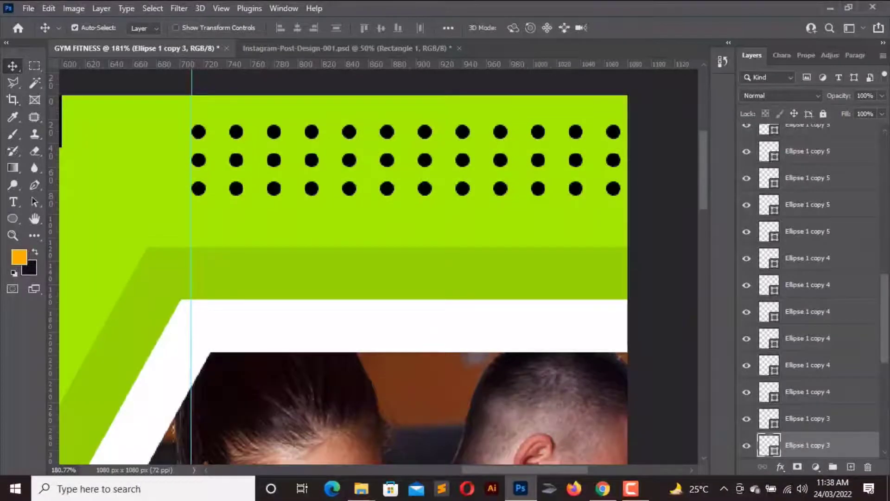
scroll(378, 274, "down", 1)
scroll(809, 411, "down", 2)
scroll(809, 411, "down", 1)
scroll(808, 411, "down", 1)
left_click(809, 391, "ctrl")
left_click(809, 444, "ctrl")
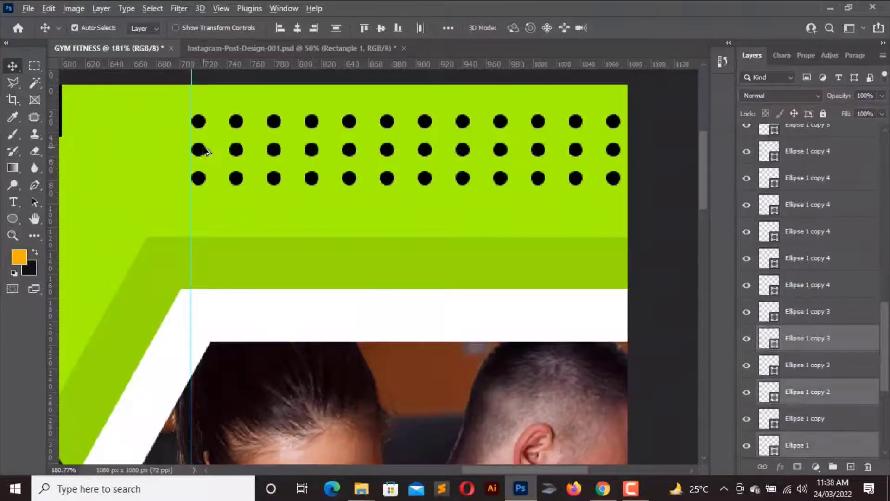
left_click_drag(206, 152, 166, 150)
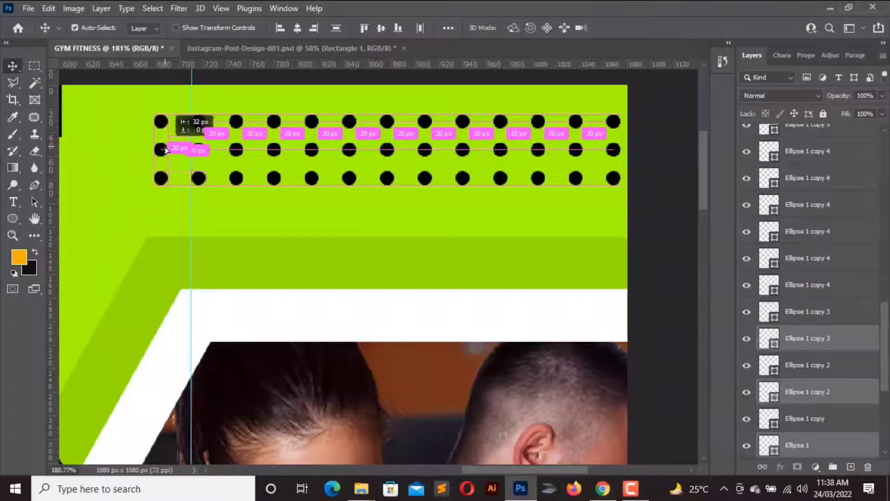
left_click_drag(165, 150, 166, 150)
left_click(173, 213)
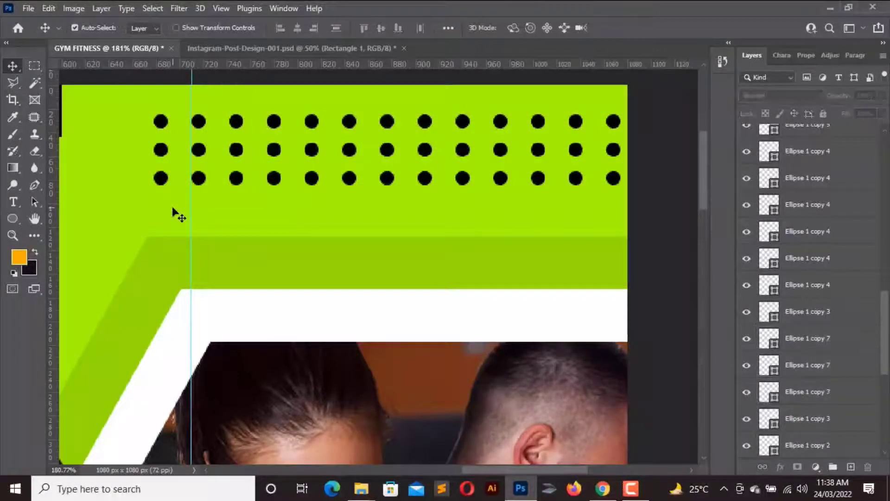
scroll(804, 356, "down", 3)
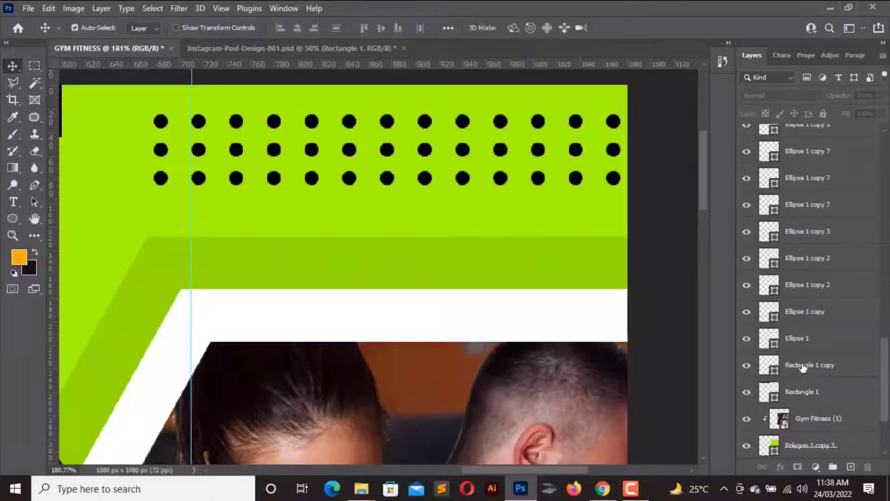
left_click(804, 341)
scroll(798, 332, "up", 10)
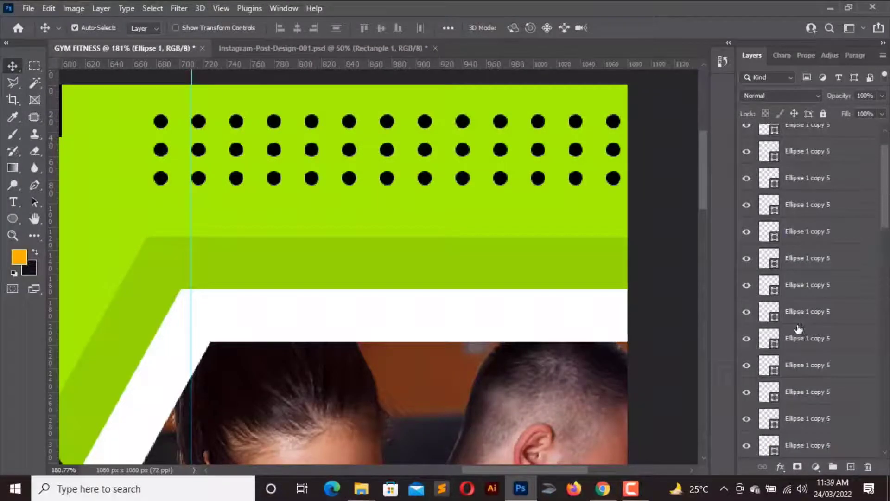
left_click(797, 146, "shift")
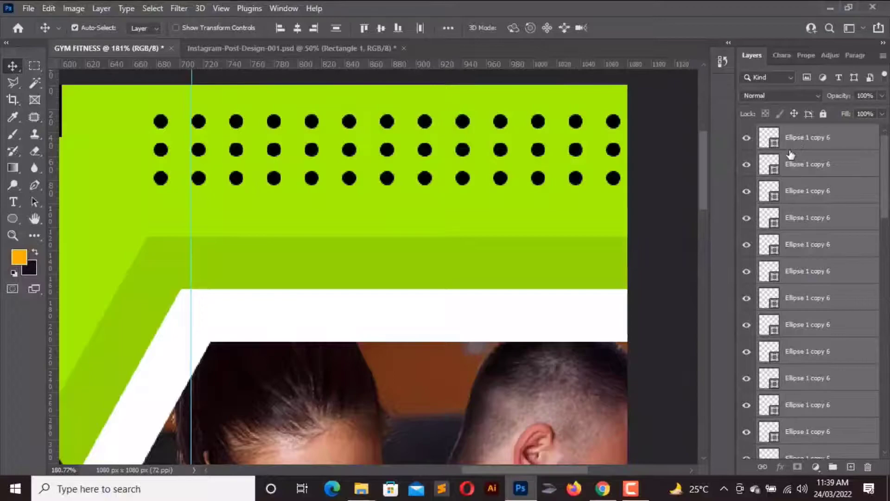
right_click(789, 148)
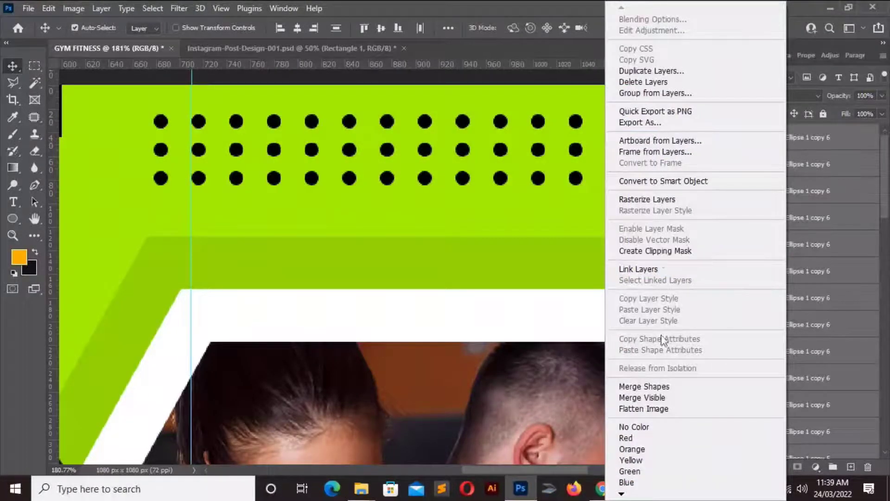
left_click(666, 390)
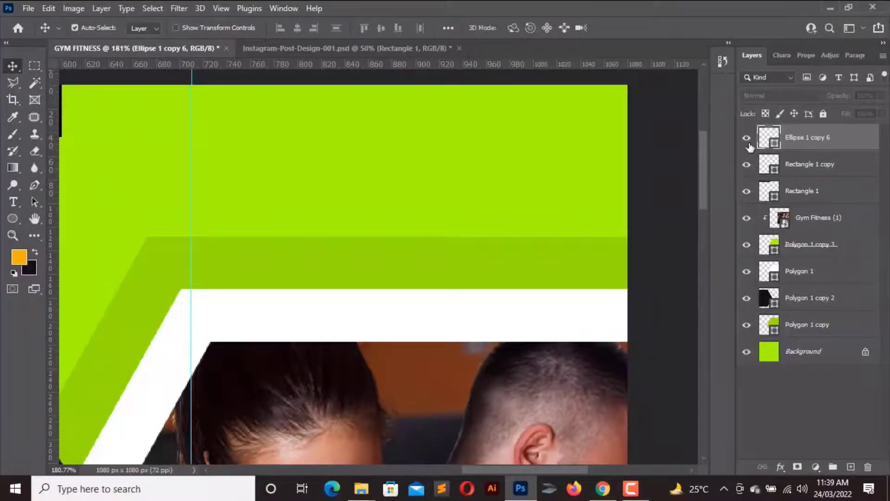
scroll(222, 223, "down", 5)
mouse_move(265, 214)
left_mouse_down()
mouse_move(486, 179)
mouse_move(404, 153)
left_mouse_up()
scroll(477, 175, "down", 3)
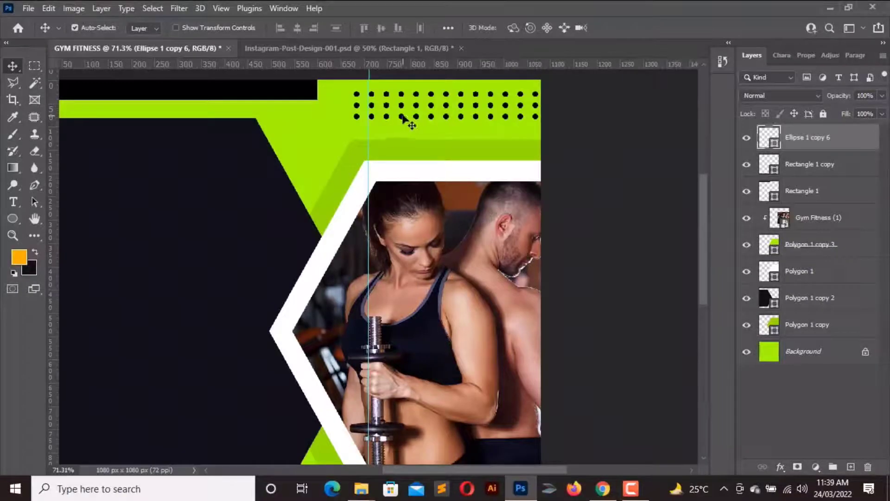
mouse_move(403, 118)
left_mouse_down()
mouse_move(390, 113)
mouse_move(391, 430)
mouse_move(377, 136)
left_mouse_up()
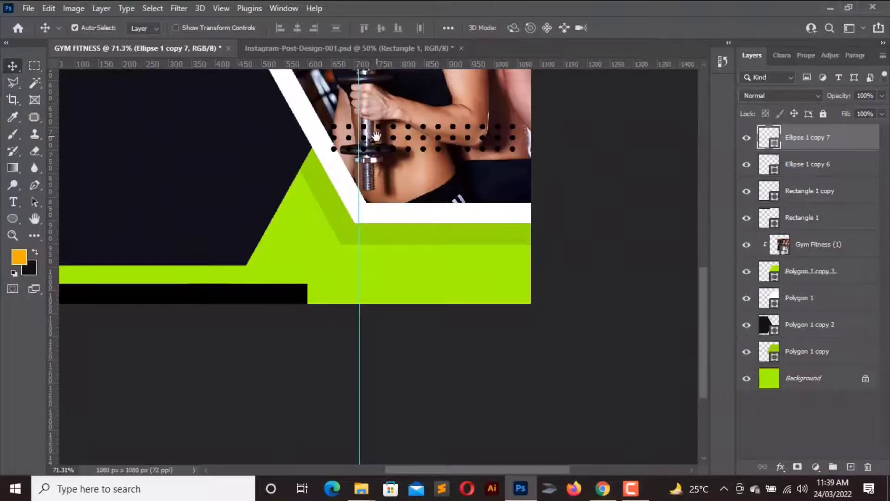
left_click_drag(395, 149, 422, 296)
scroll(422, 297, "up", 2)
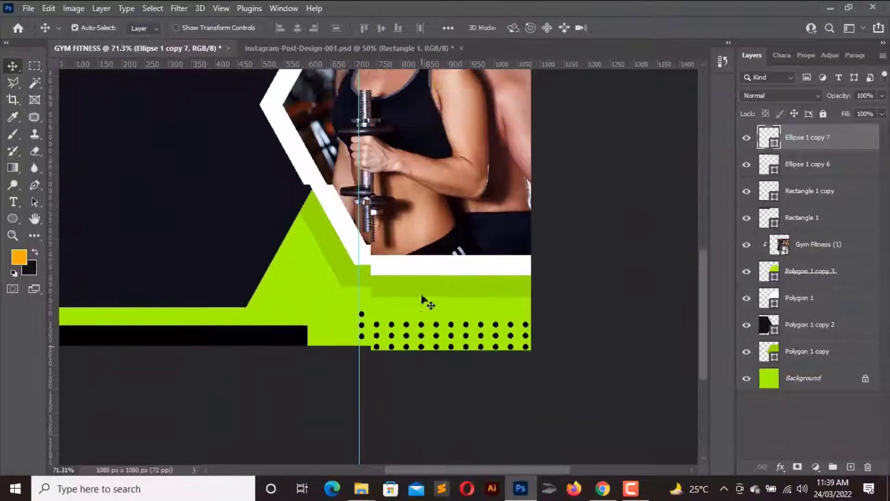
scroll(417, 299, "up", 4)
scroll(402, 308, "down", 3)
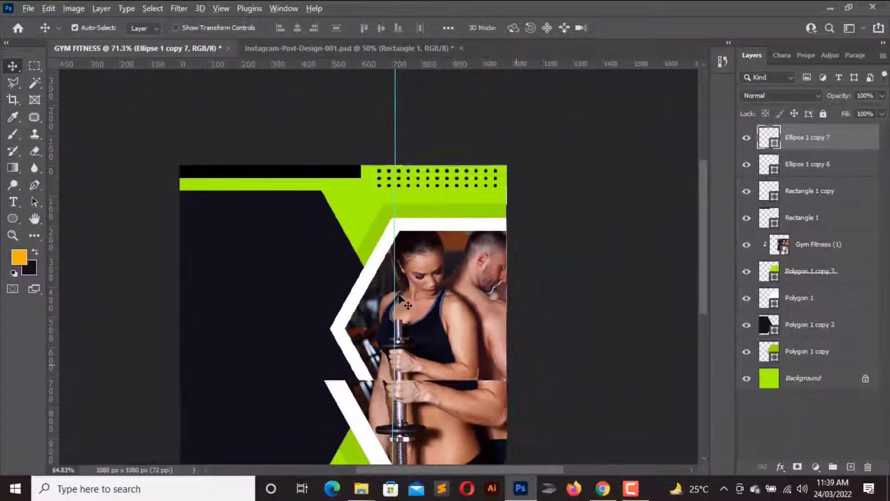
scroll(352, 343, "down", 3)
left_click_drag(324, 371, 372, 314)
scroll(278, 278, "up", 2)
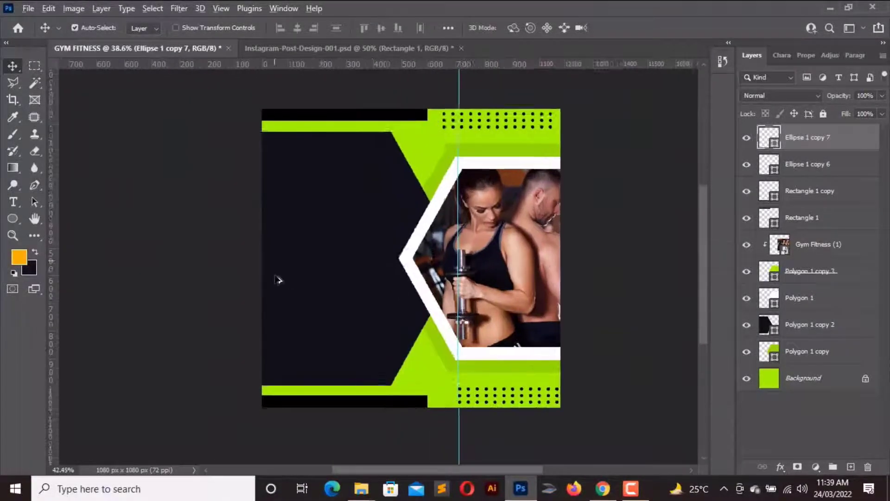
scroll(317, 255, "up", 2)
scroll(191, 84, "up", 2)
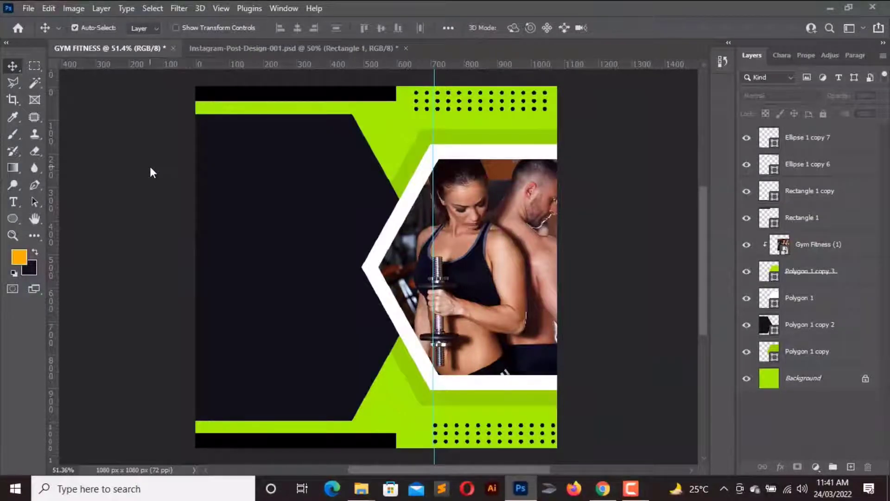
- Type START, TRAINING and TODAY as a three-line text block in the dark area and commit it
key("t")
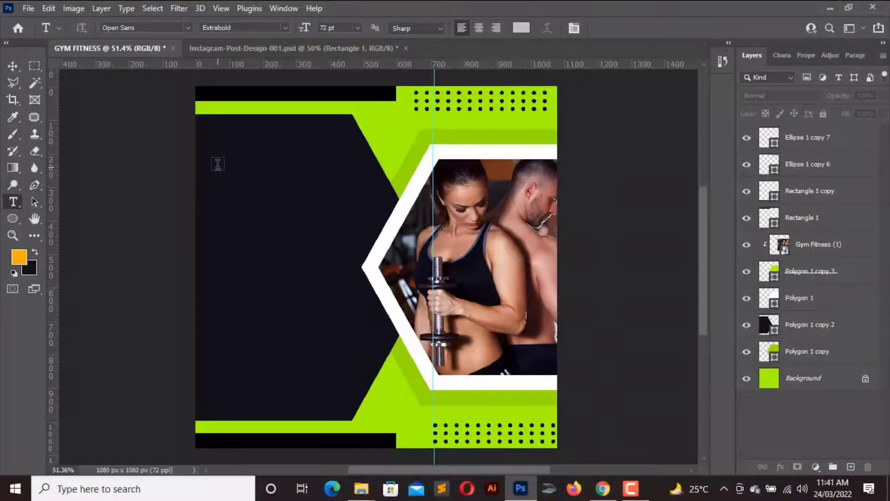
left_click(217, 167)
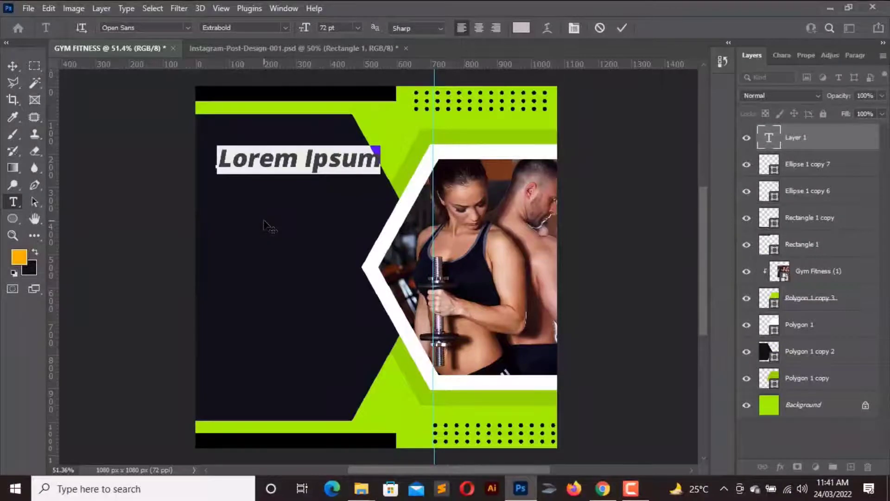
type("sta")
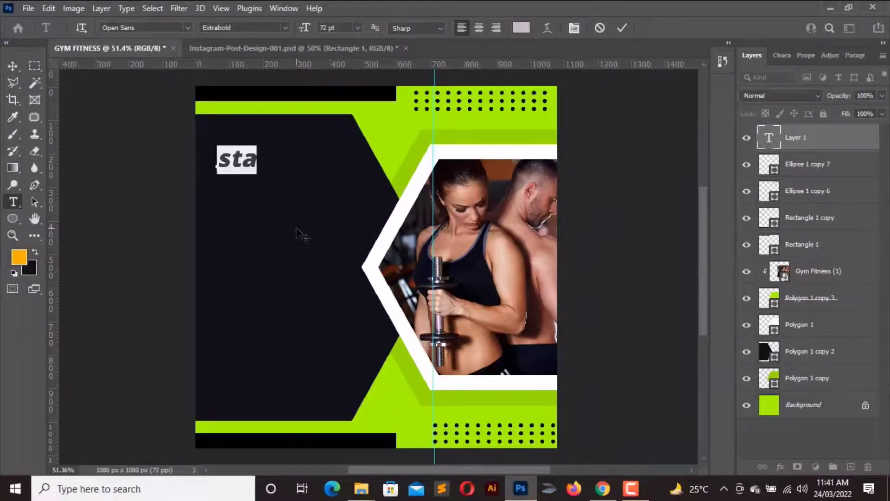
type("START")
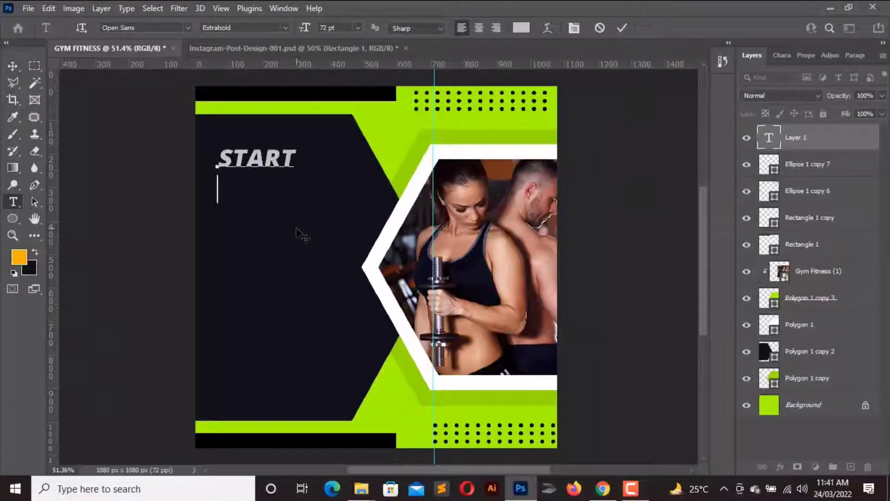
type("TRAI")
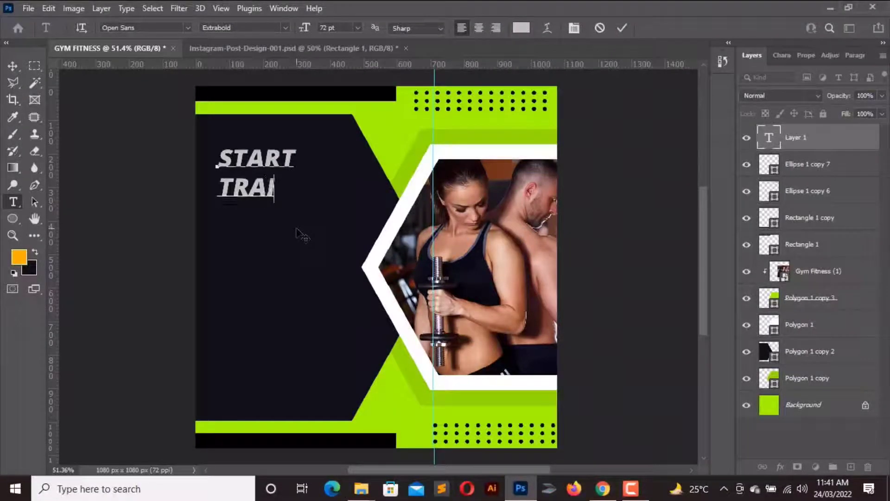
type("NING")
key("Return")
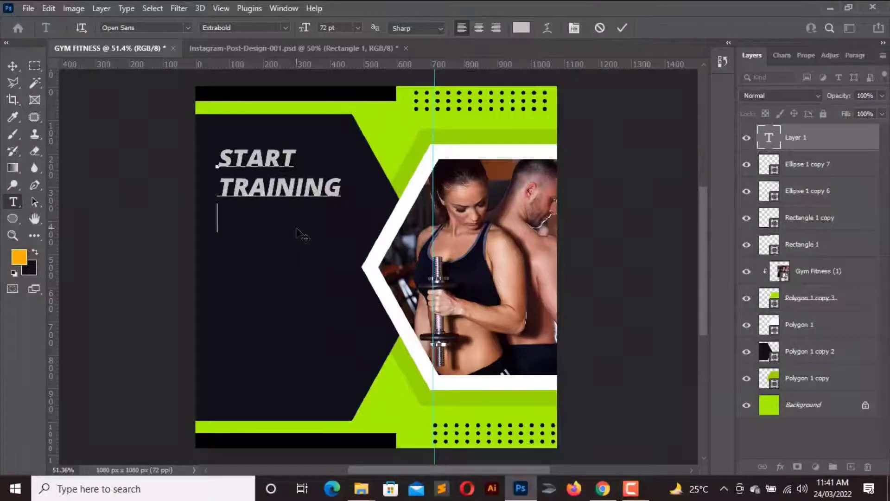
type("TODAY")
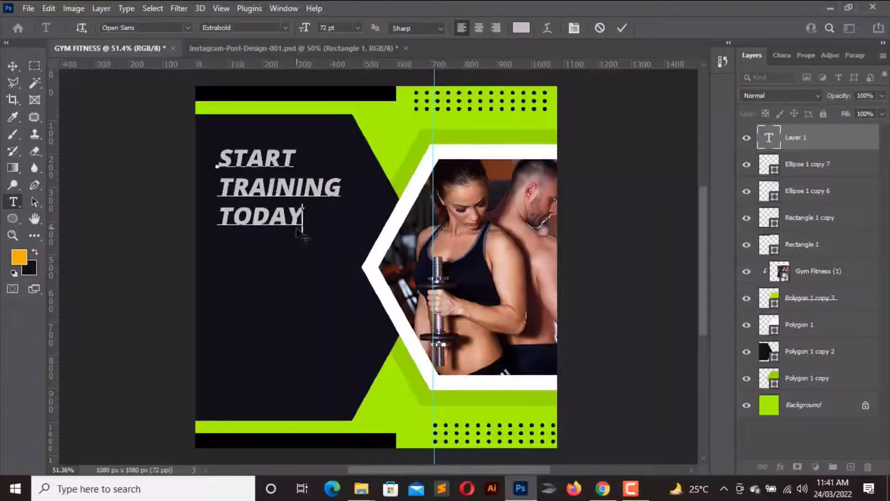
left_click(12, 66)
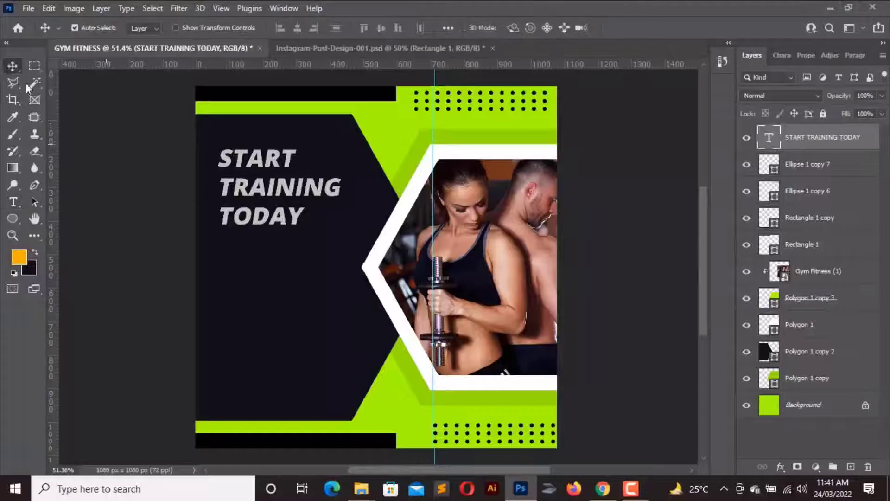
- Move the headline down and change its font to Anton
left_click_drag(279, 218, 282, 260)
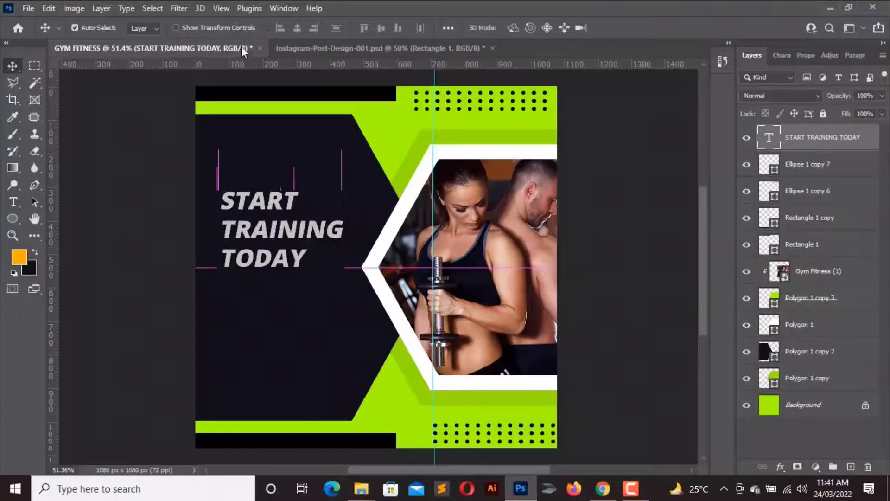
left_click(782, 57)
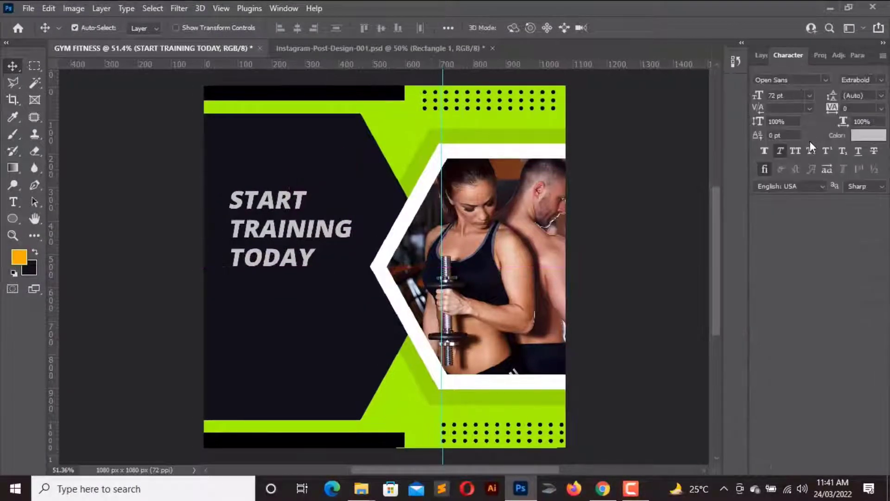
left_click(798, 78)
type("an")
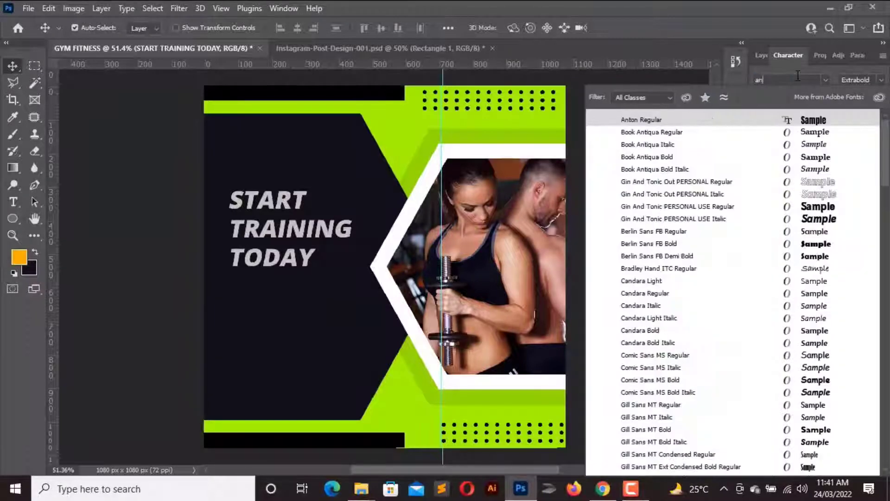
type("to")
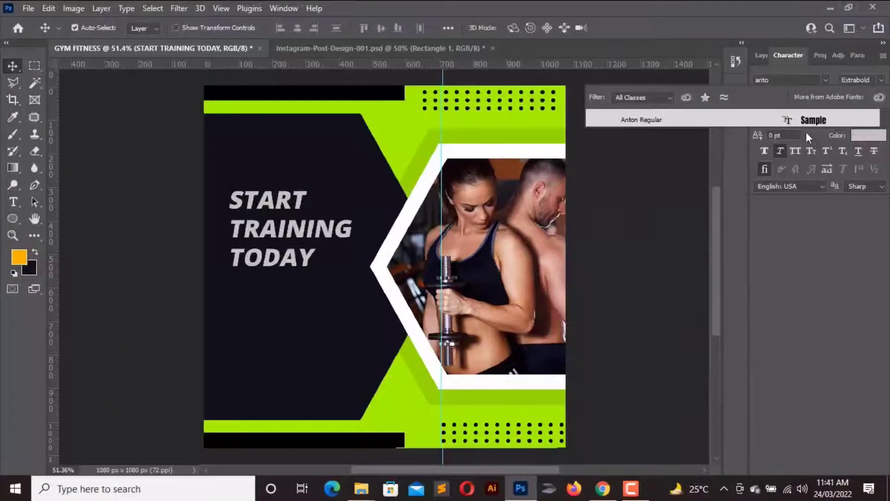
key("Return")
left_click(786, 116)
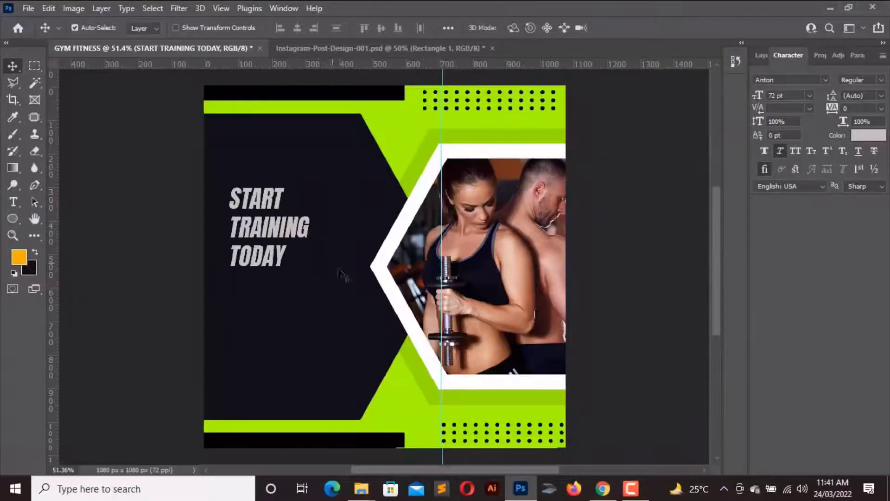
- Set the headline size to 110 pt and move it lower in the dark panel
left_click_drag(798, 95, 753, 95)
type("79")
key("Return")
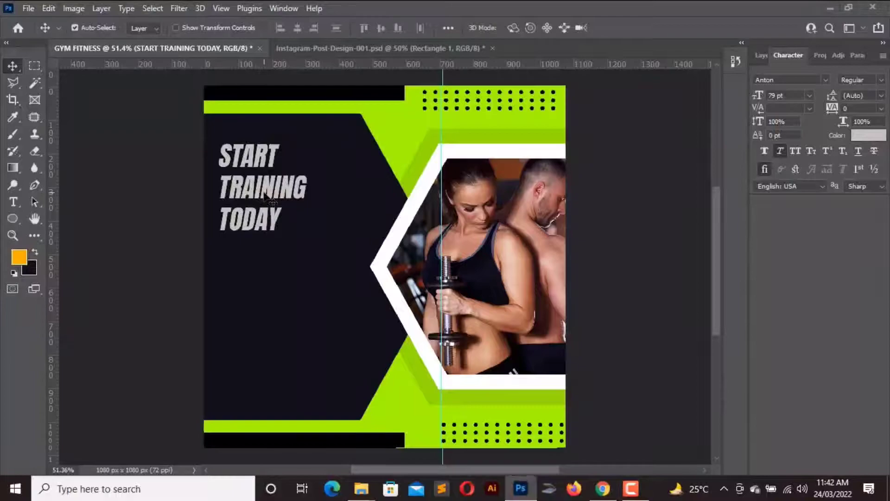
left_click_drag(795, 103, 757, 96)
type("110")
key("Return")
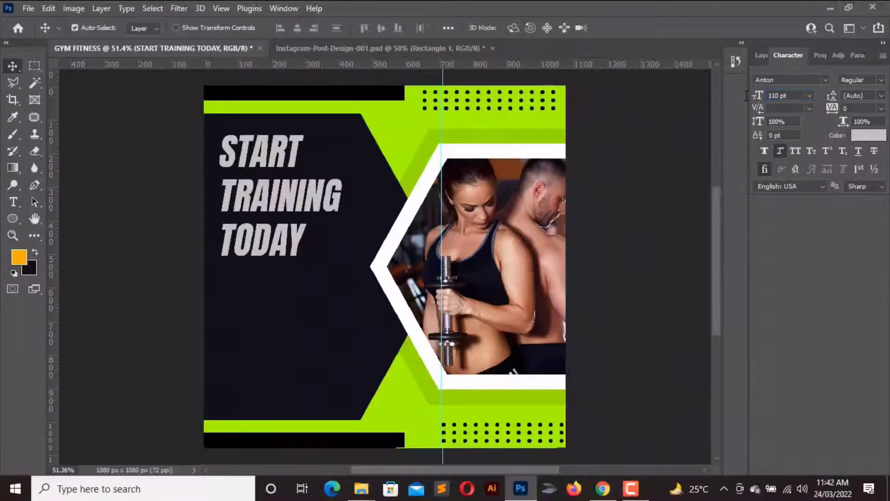
mouse_move(294, 197)
left_mouse_down()
mouse_move(297, 218)
mouse_move(301, 209)
left_mouse_up()
- Colour the word TRAINING with lime green sampled from the design
key("Down")
key("Down")
key("Down")
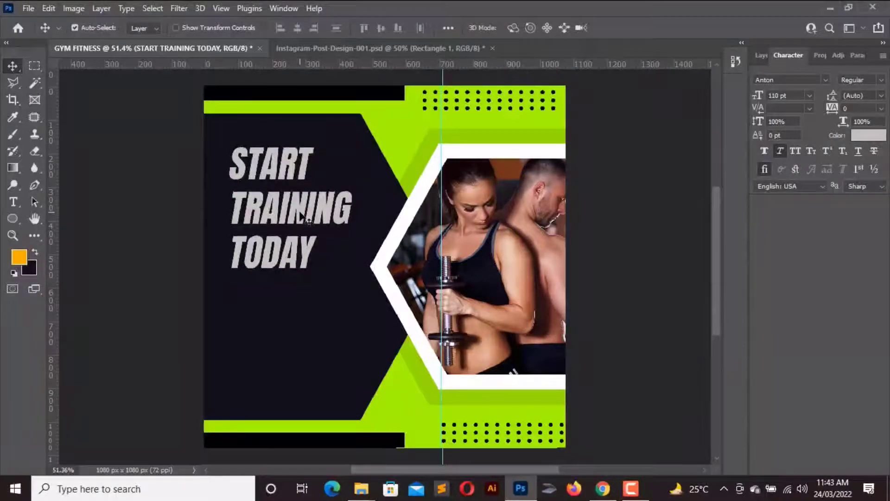
double_click(301, 213)
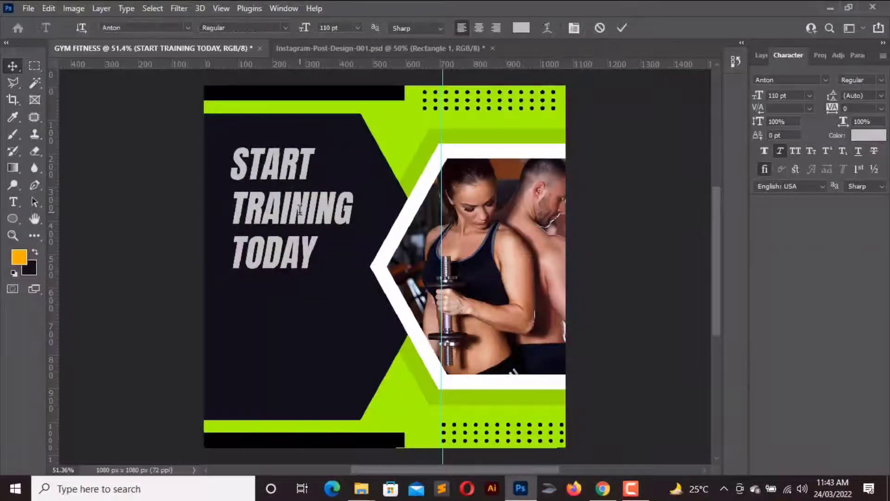
double_click(300, 209)
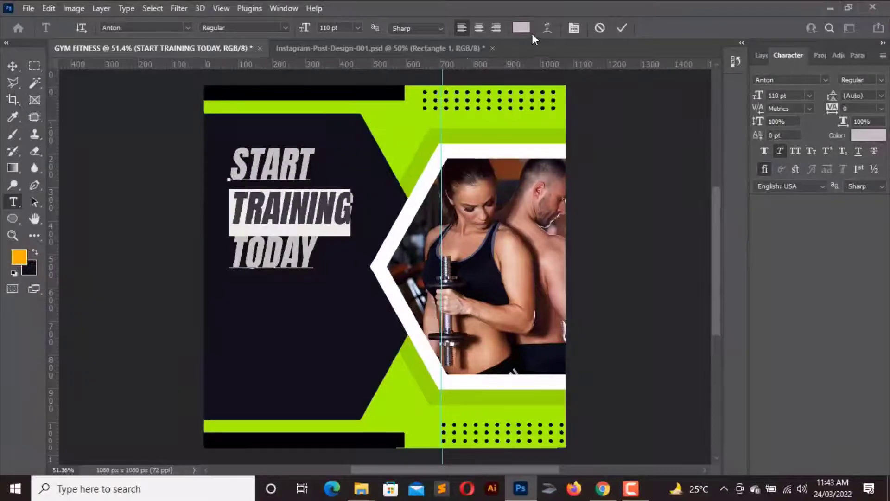
left_click(521, 28)
left_click(391, 113)
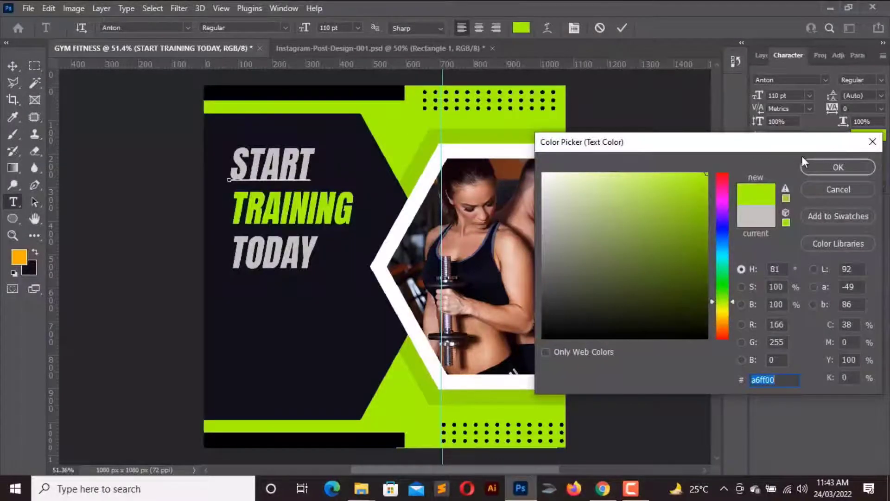
left_click(430, 149)
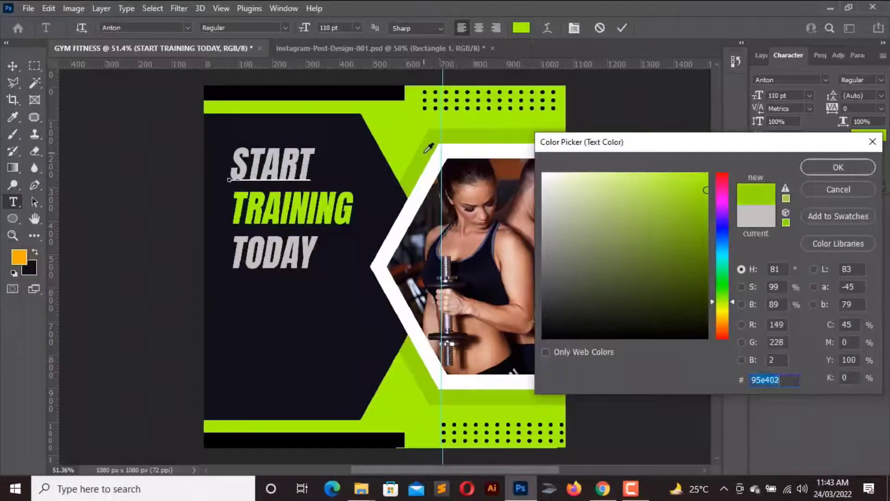
left_click(863, 168)
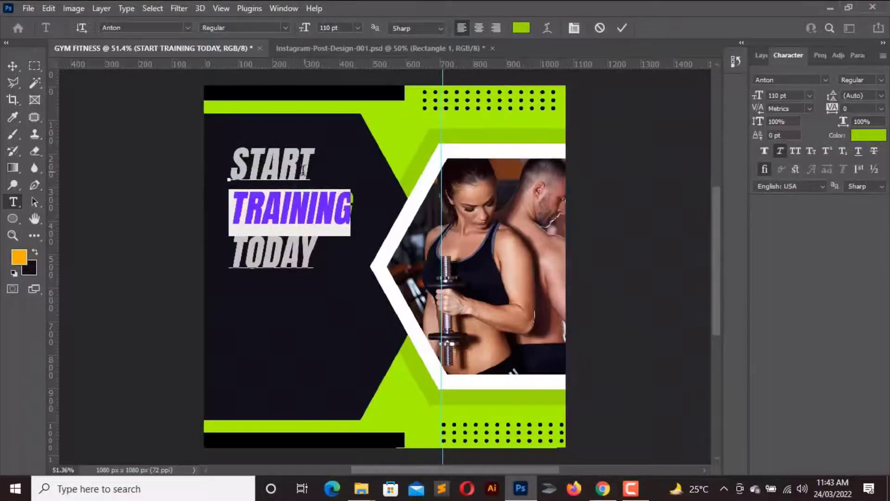
- Make START and TODAY white (ffffff) and commit the text edit
left_click_drag(318, 170, 222, 142)
left_click(326, 249, "shift")
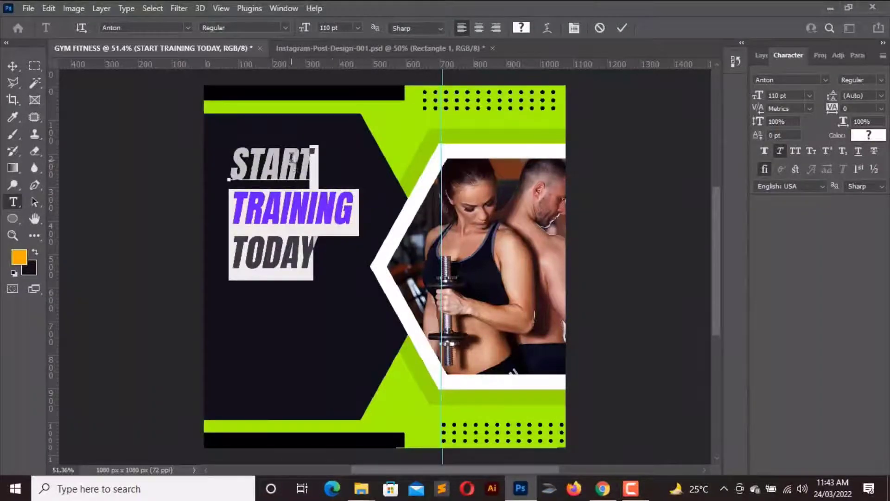
double_click(293, 160)
left_click(523, 30)
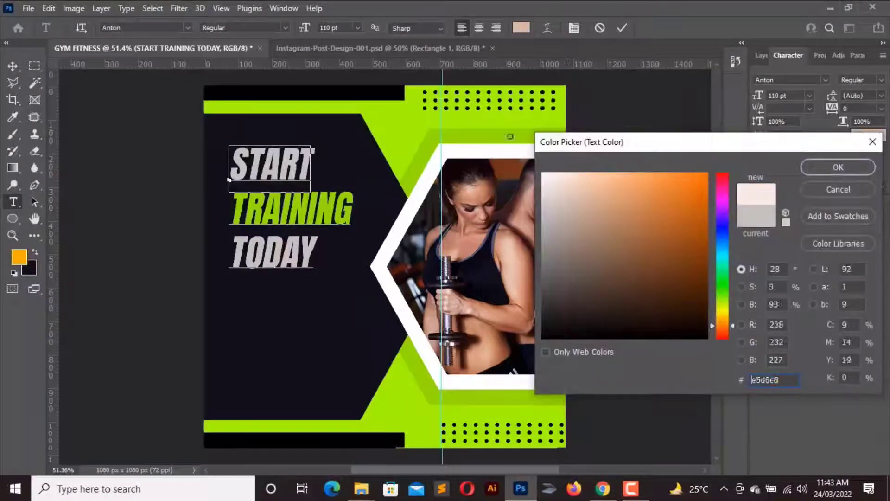
type("ffffff")
left_click(838, 168)
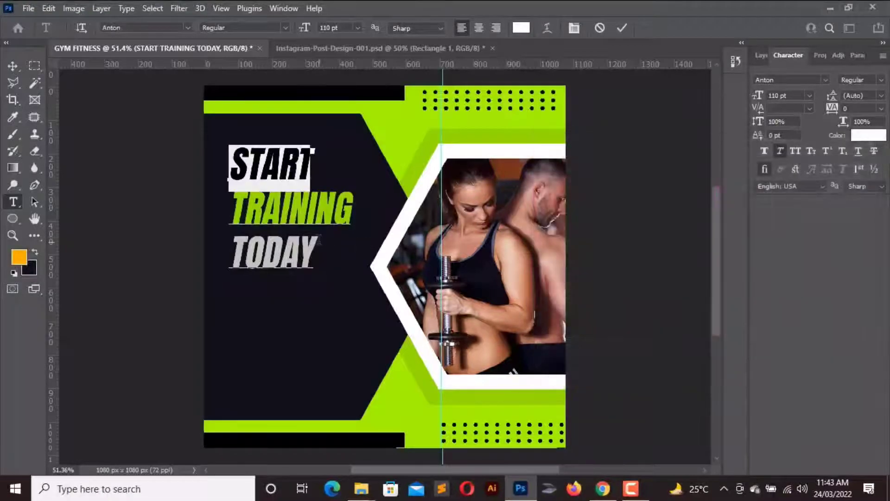
left_click_drag(314, 253, 229, 259)
left_click(522, 30)
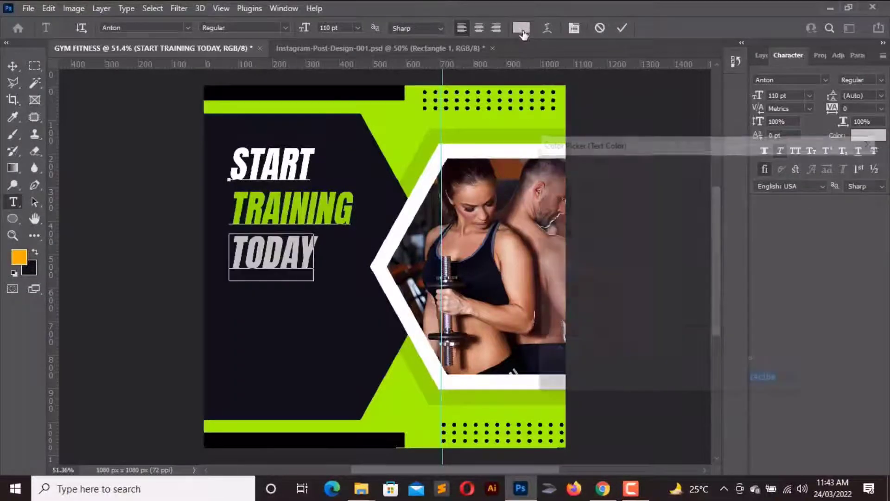
type("ffffff")
left_click(805, 167)
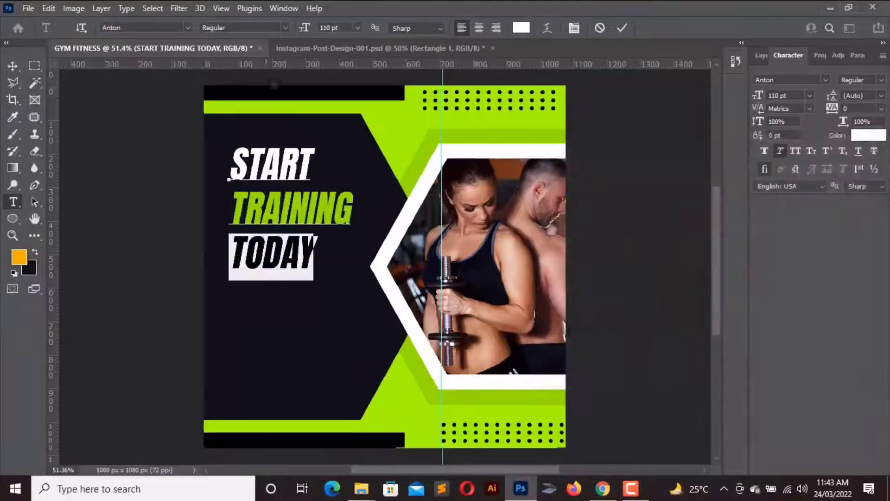
left_click(12, 66)
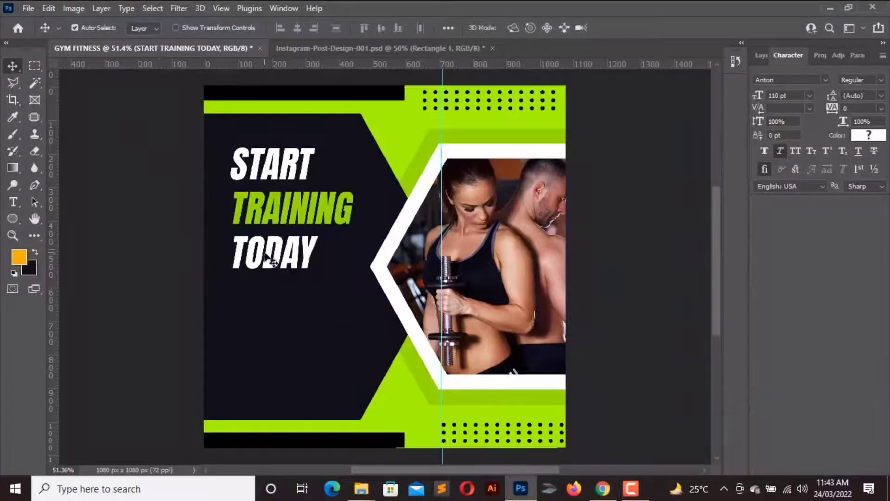
- Draw a rectangle below TODAY with 40 px rounded corners
left_click(12, 218)
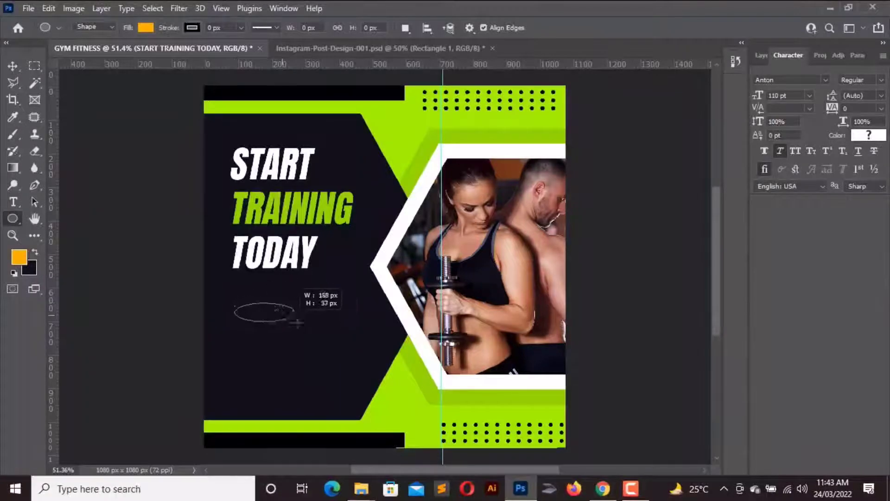
left_click_drag(235, 303, 319, 331)
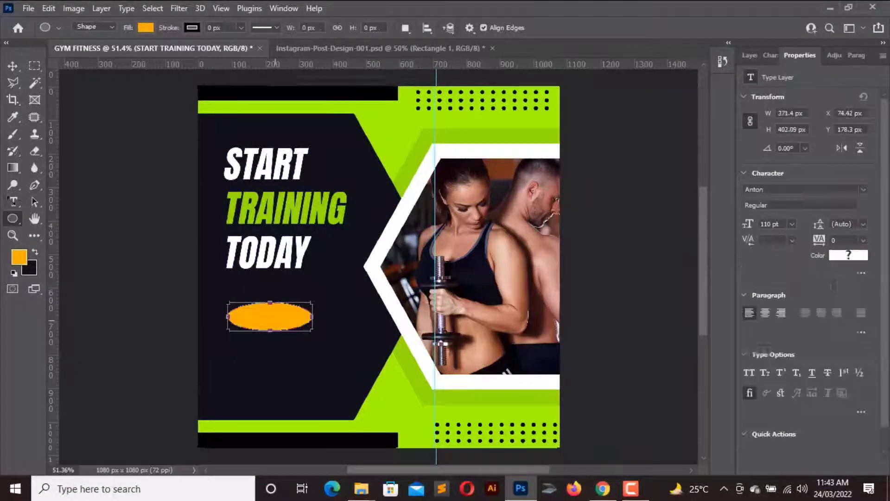
key("ctrl+z")
right_click(13, 218)
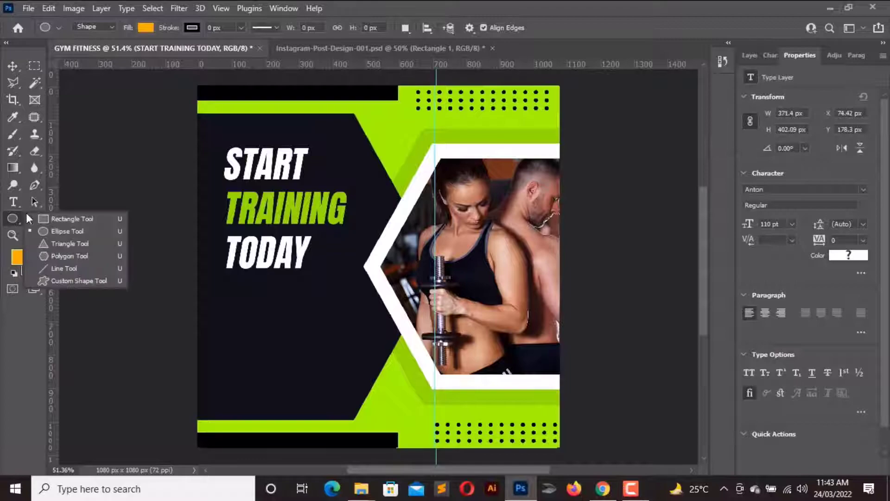
left_click(68, 220)
left_click_drag(230, 298, 334, 326)
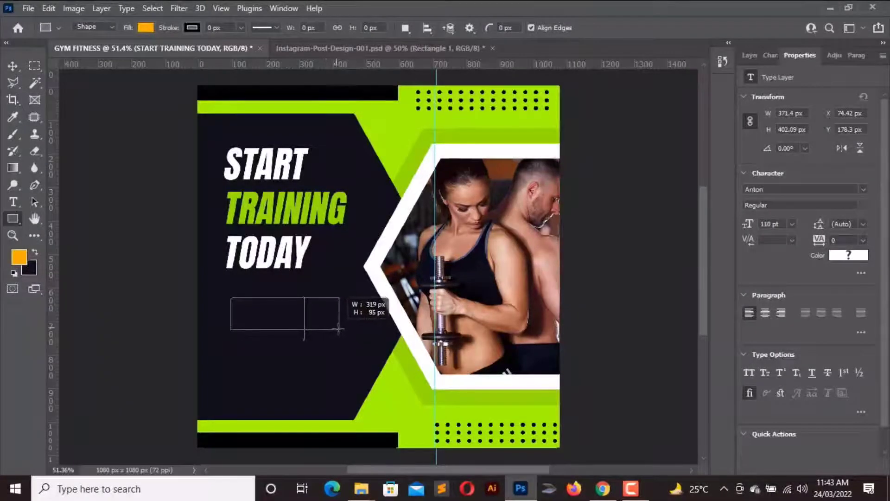
left_click_drag(333, 326, 340, 329)
type("40")
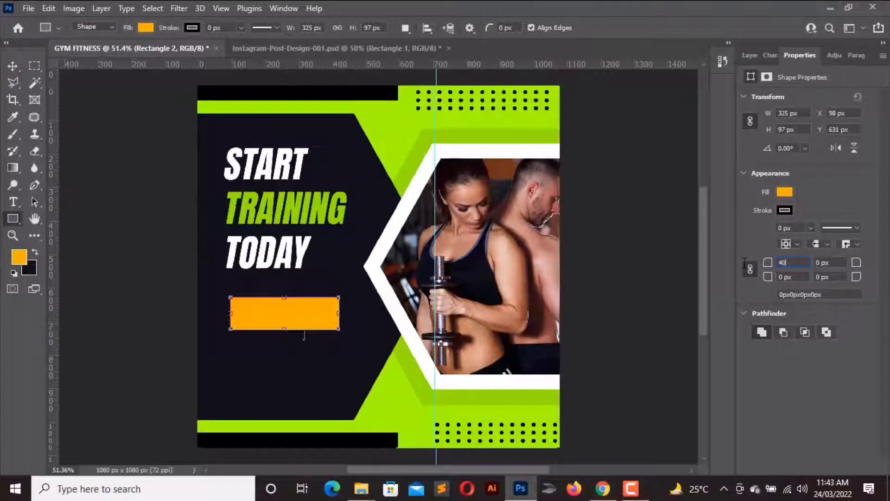
key("Return")
- Fill the button shape lime green and nudge it slightly left
key("v")
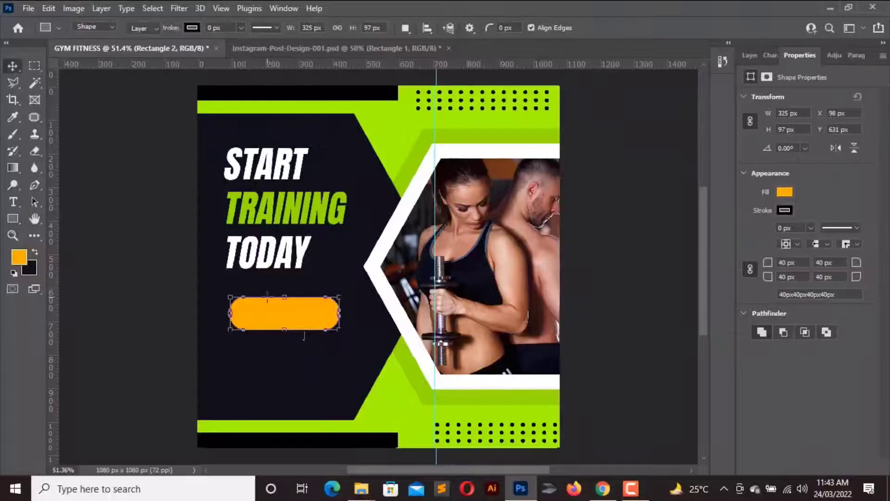
left_click(784, 192)
left_click(722, 262)
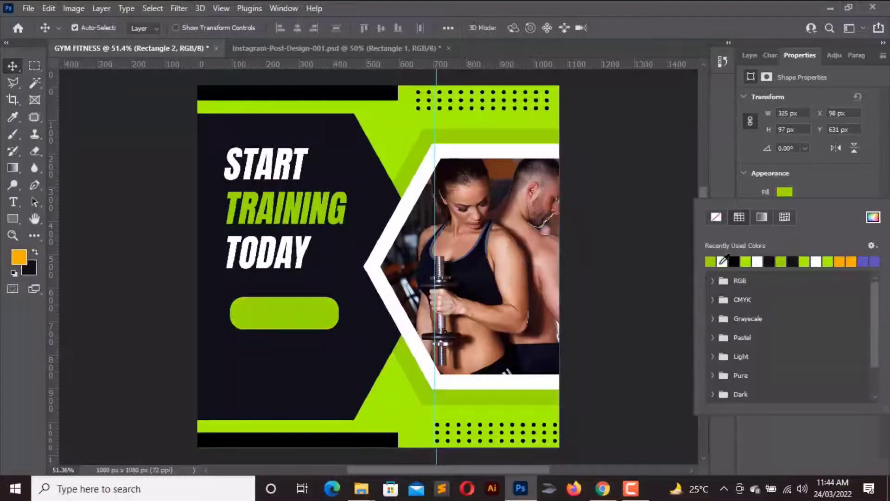
left_click_drag(301, 321, 296, 326)
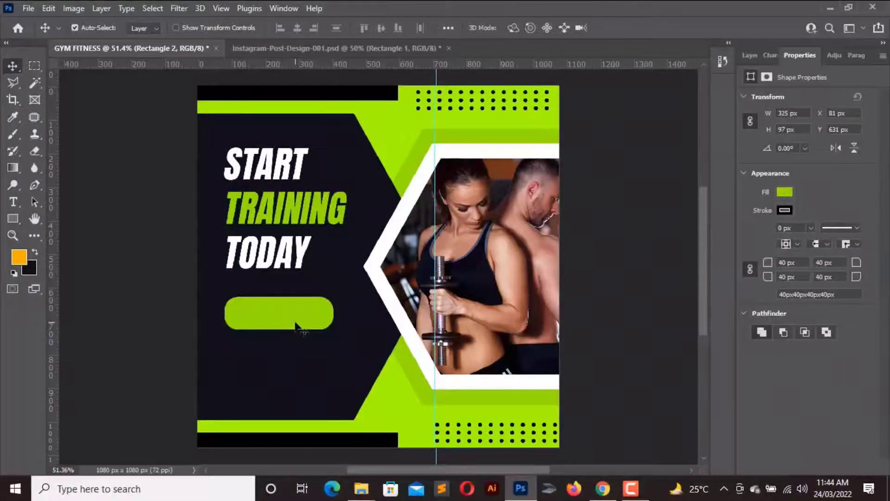
key("t")
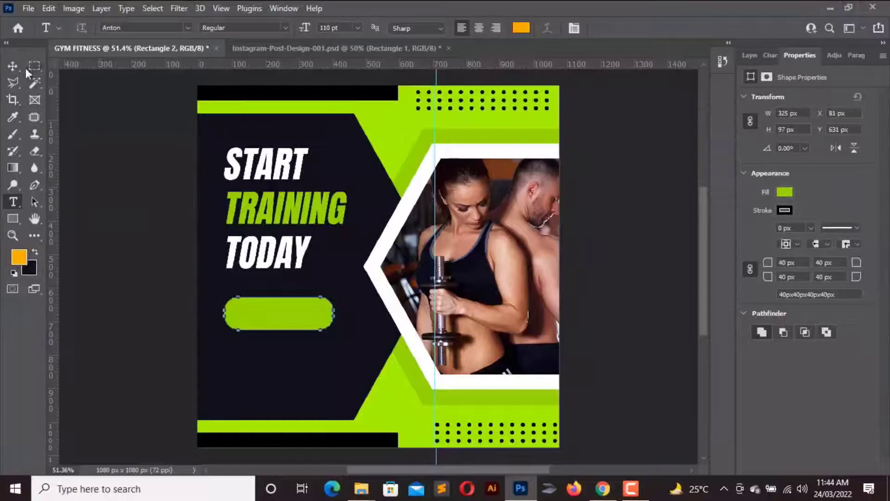
- Add a GET STARTED text layer and move it onto the lime button
key("v")
left_click(141, 234)
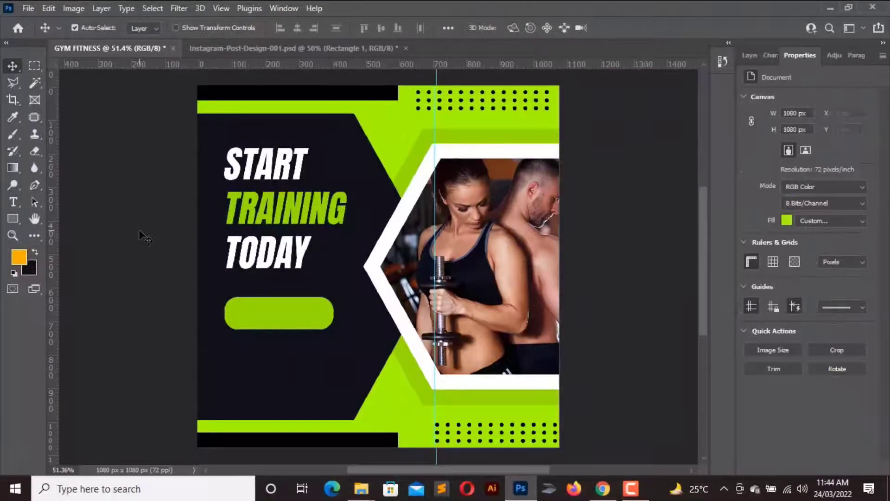
key("t")
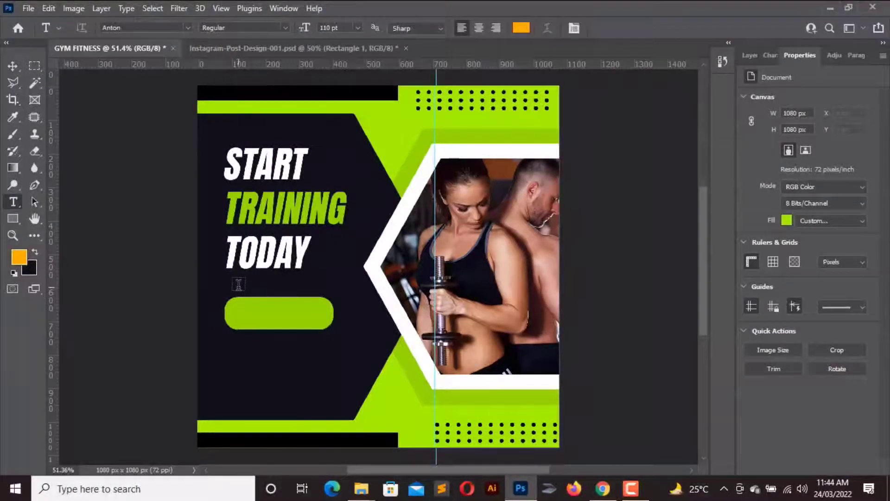
left_click(237, 289)
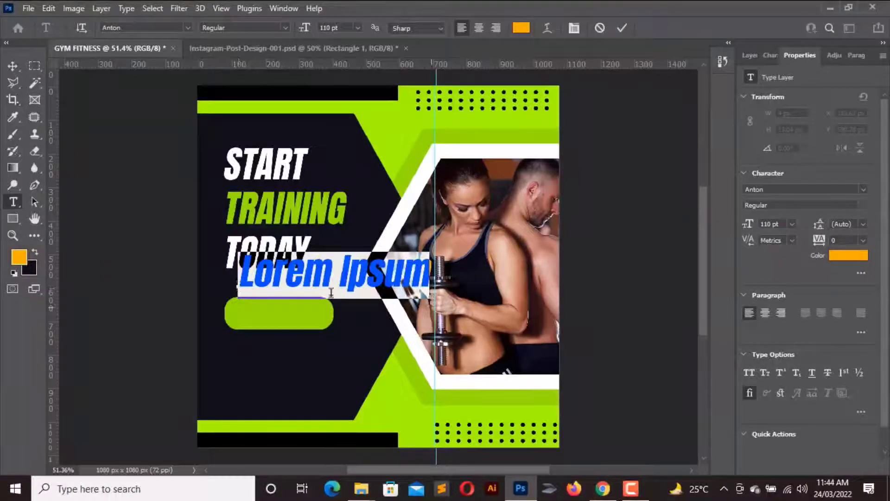
type("GET")
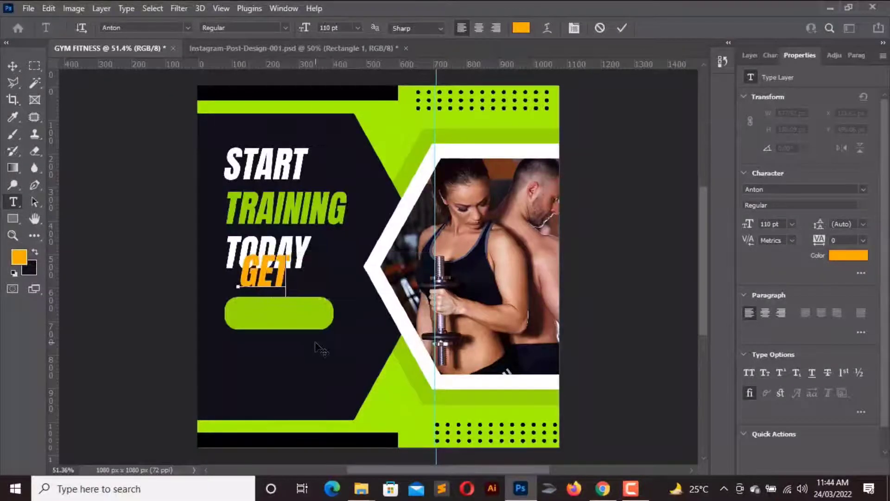
type(" START")
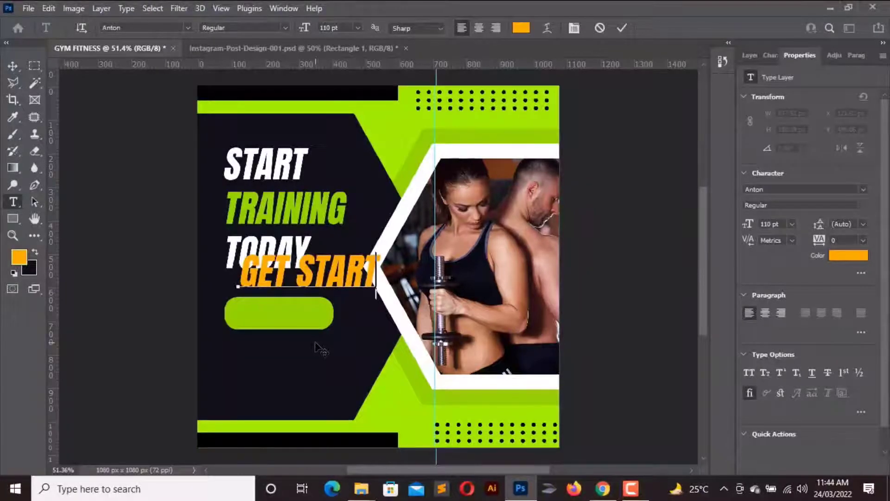
type("ED")
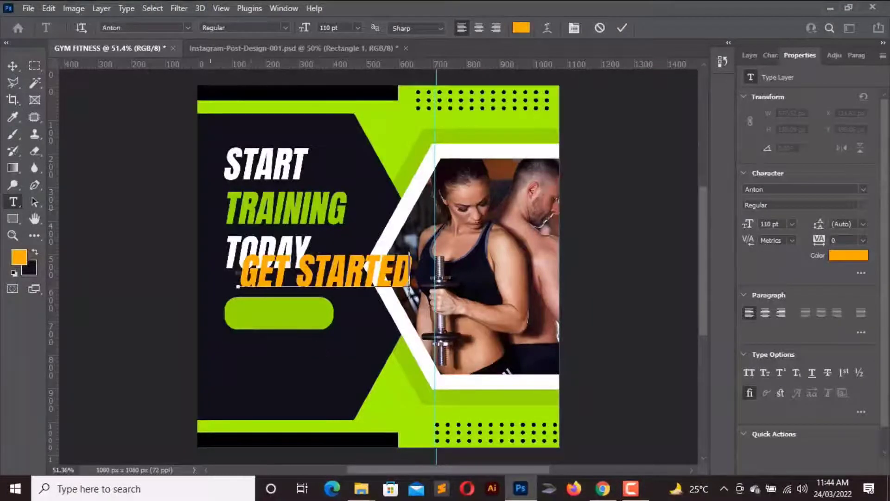
left_click(12, 66)
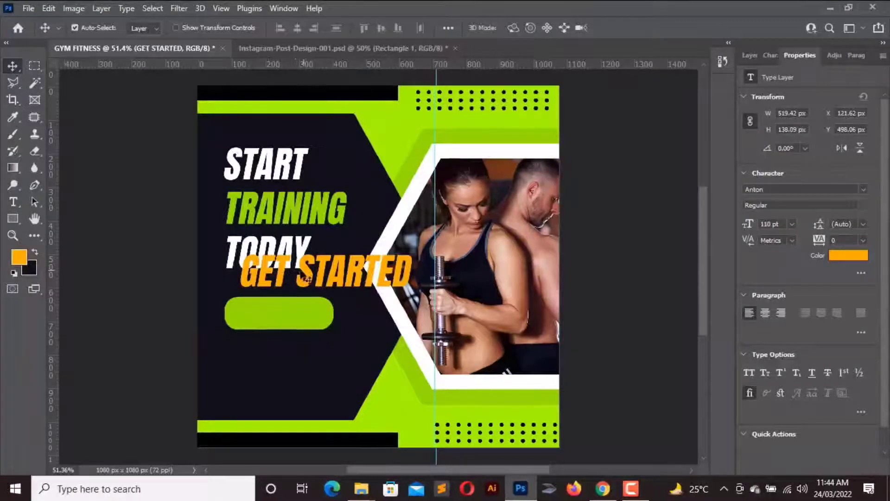
left_click_drag(304, 281, 297, 311)
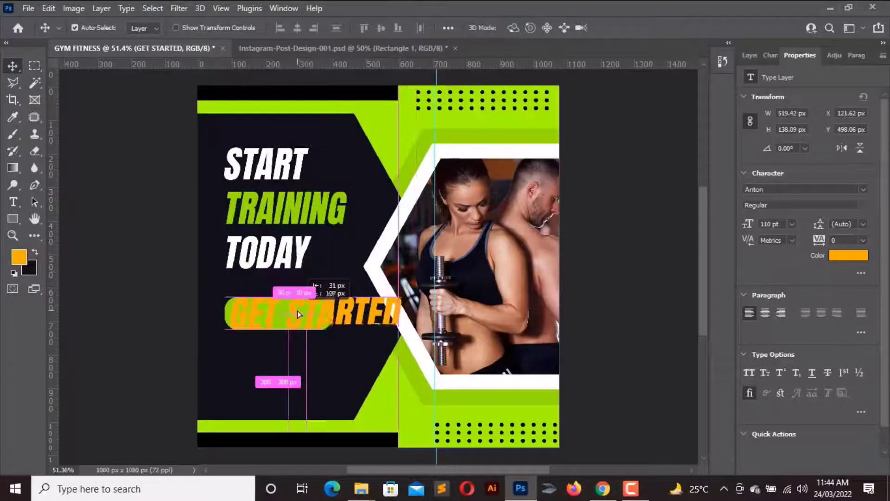
- Make GET STARTED upright at 30 pt, then scale it to 177% inside the button
left_click(771, 61)
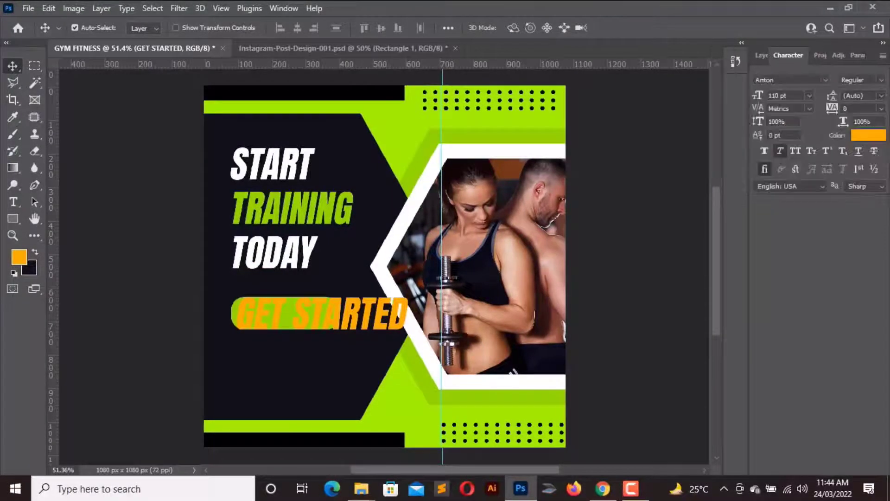
left_click(779, 152)
left_click(809, 95)
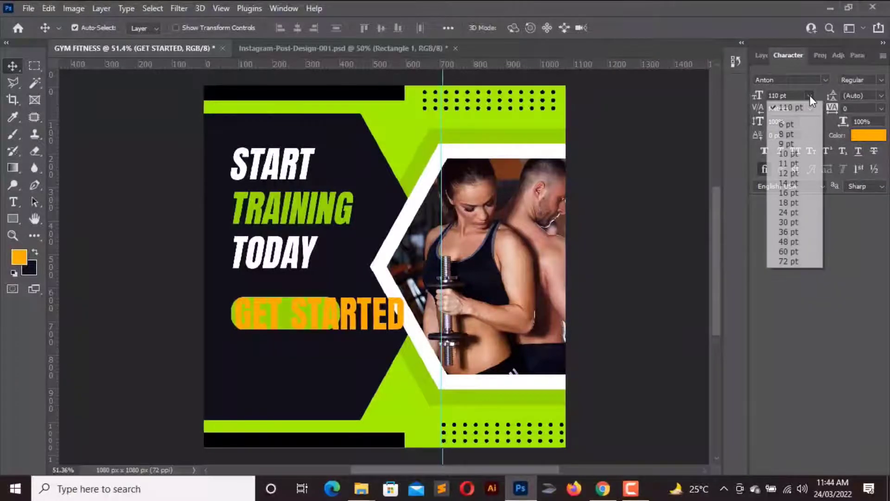
left_click(789, 222)
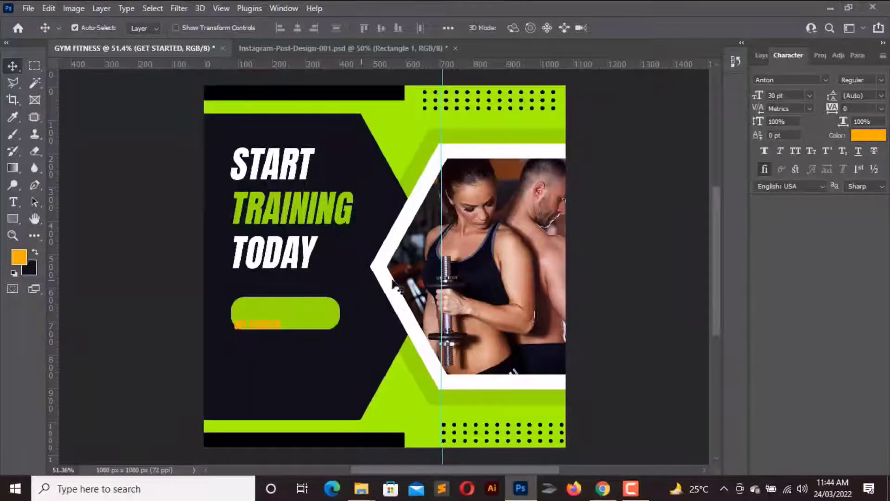
left_click_drag(285, 329, 282, 315)
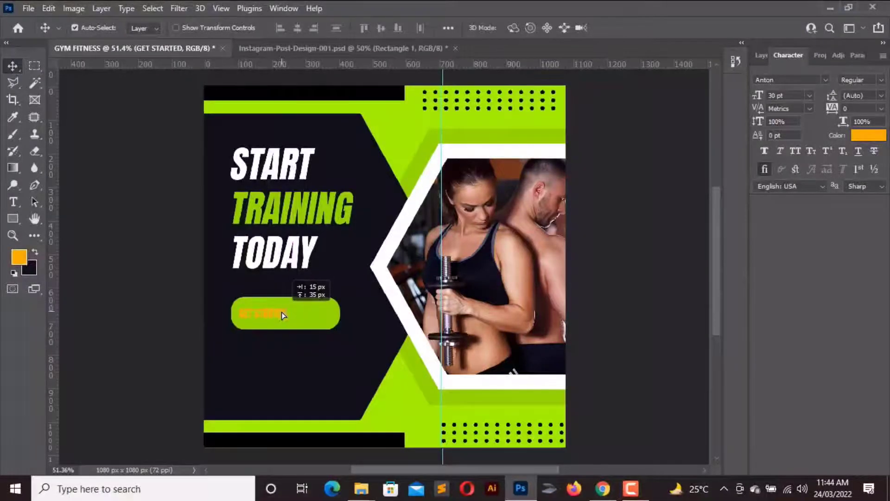
key("ctrl+t")
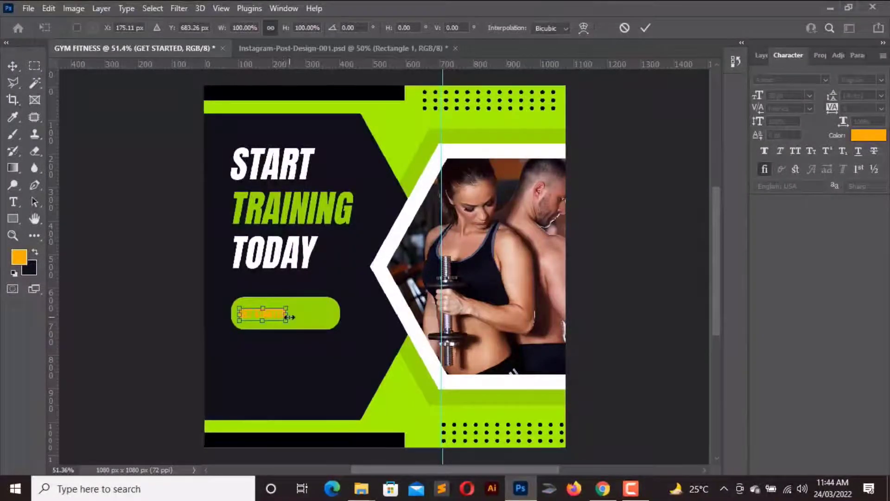
mouse_move(288, 317)
left_mouse_down()
mouse_move(322, 315)
mouse_move(310, 319)
left_mouse_up()
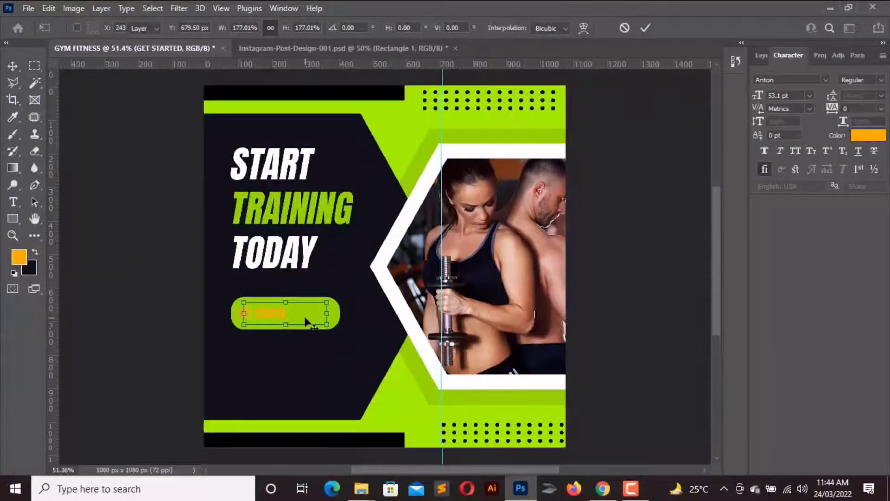
key("Return")
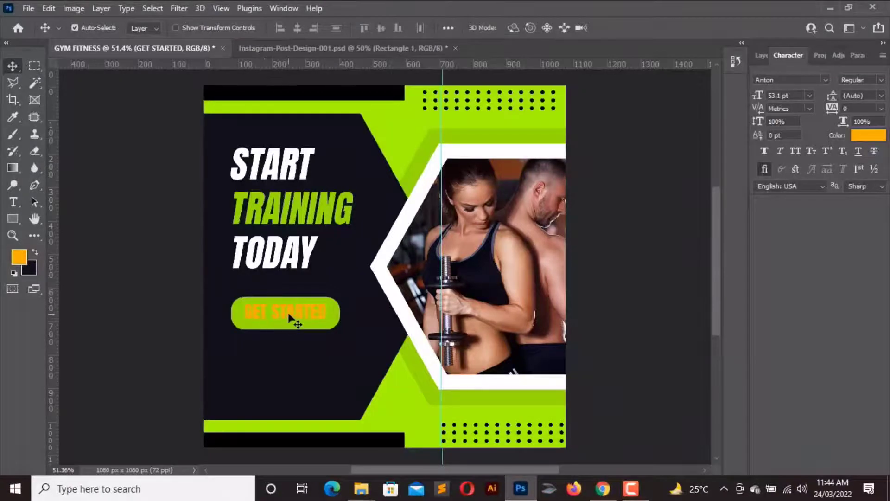
left_click_drag(288, 315, 288, 318)
- Centre GET STARTED horizontally on the button, then reselect the text layer
left_click(761, 65)
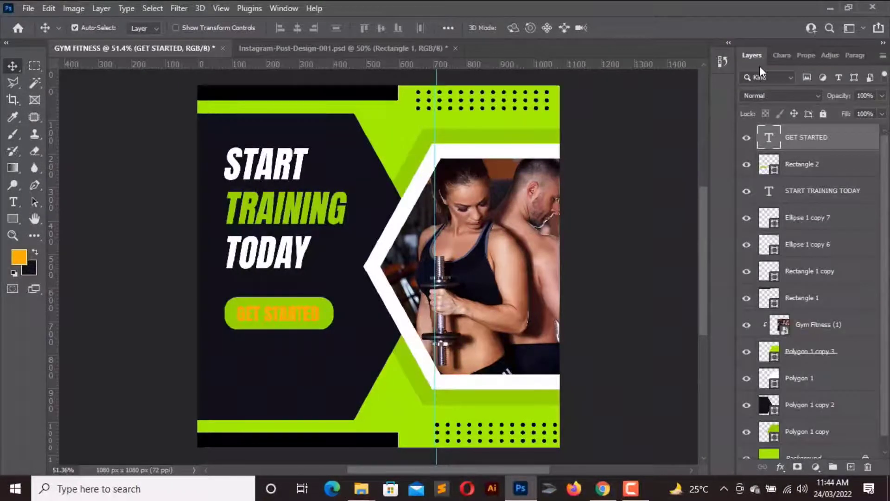
left_click(746, 164)
left_click(743, 175)
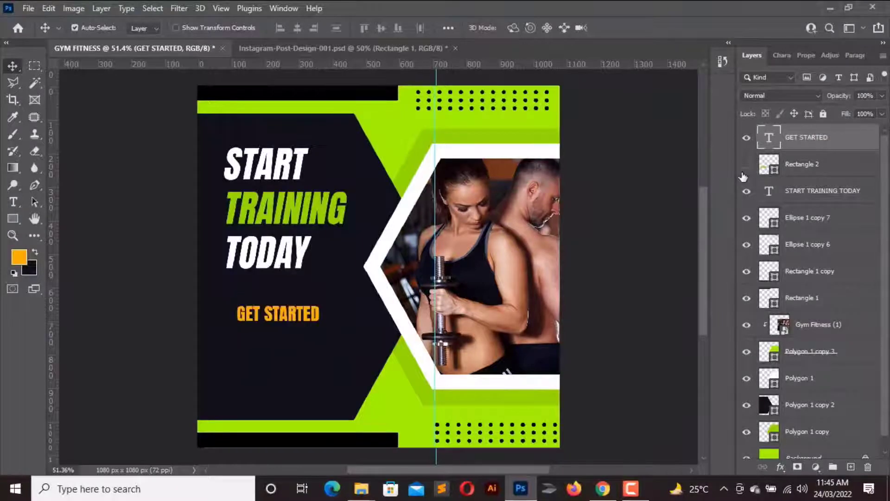
left_click(810, 171, "shift")
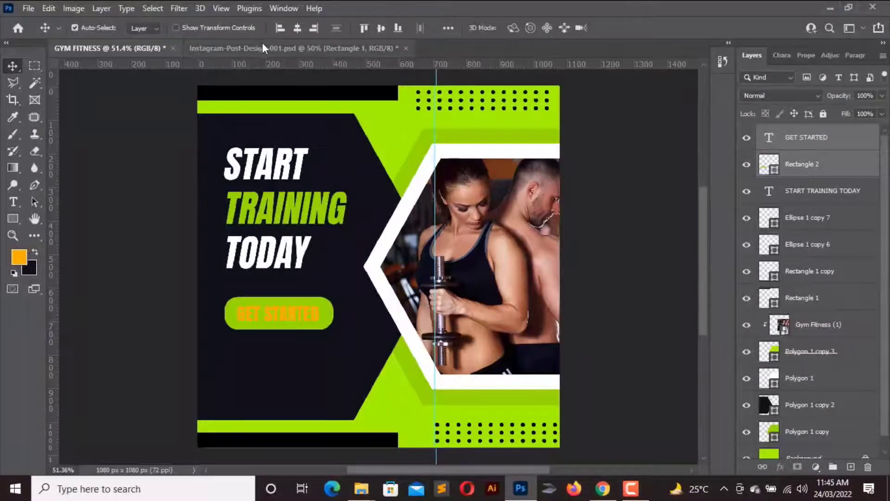
left_click(304, 27)
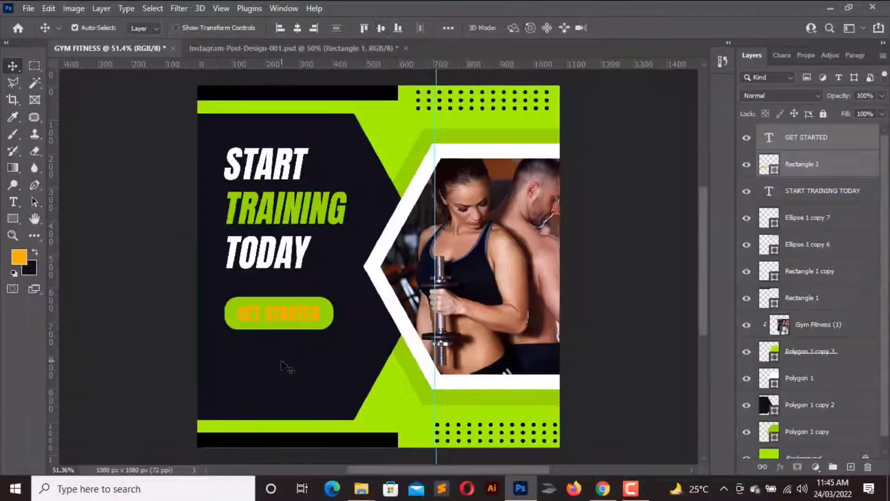
left_click(287, 367)
left_click(291, 324)
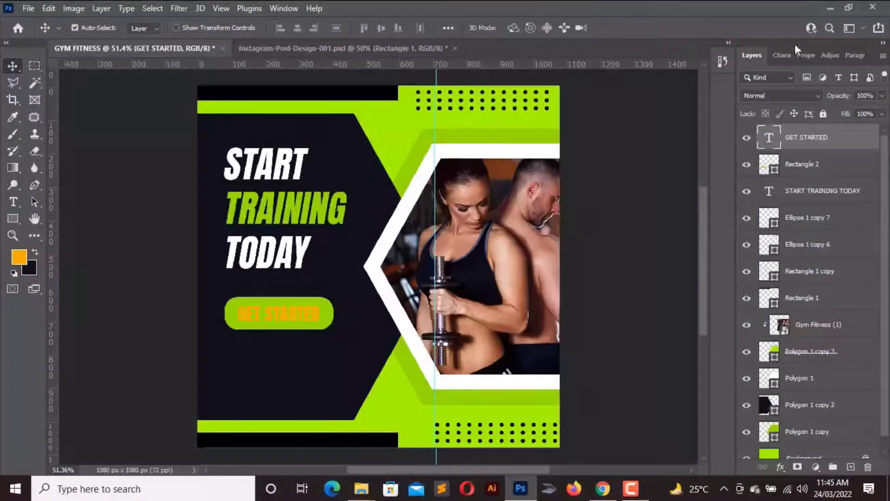
left_click(791, 55)
- Color the GET STARTED text dark #111118 and drag a copy of it below the button
left_click(864, 136)
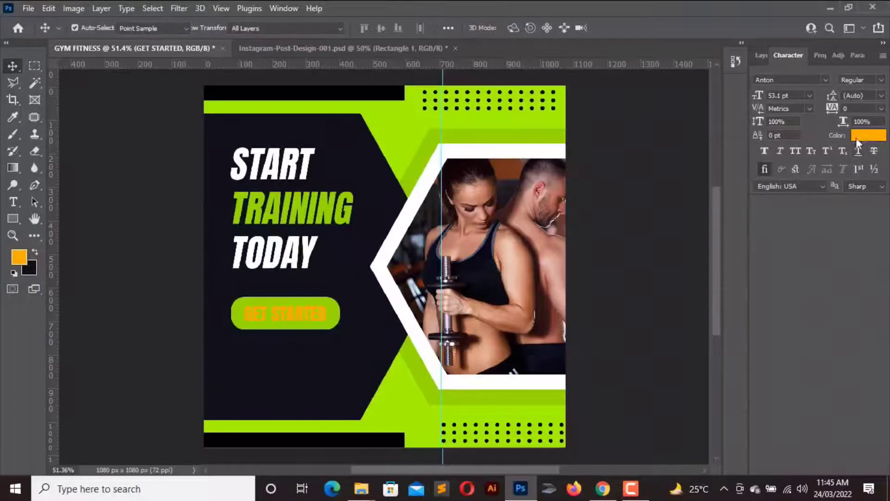
left_click(342, 260)
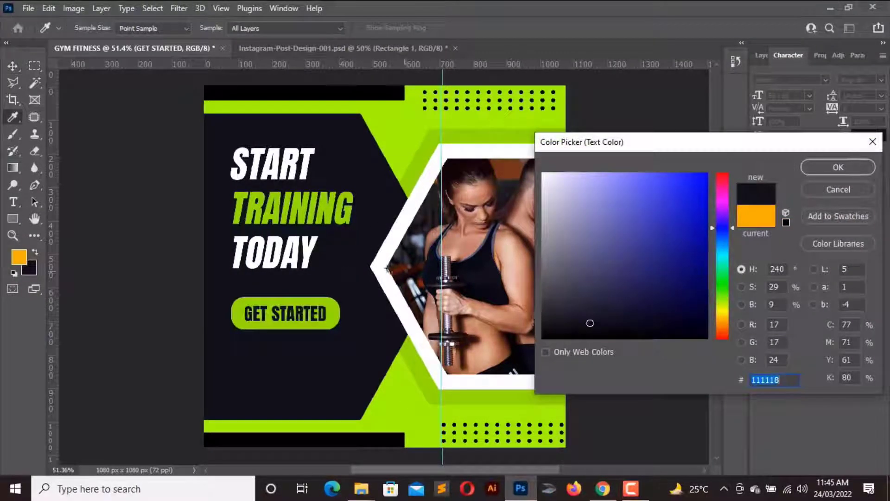
left_click(816, 170)
left_click(258, 291)
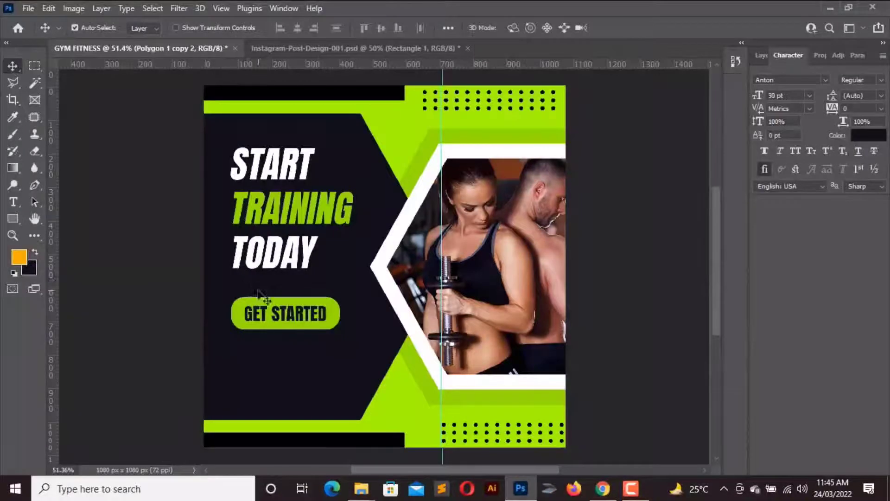
left_click_drag(277, 316, 278, 352)
double_click(283, 349)
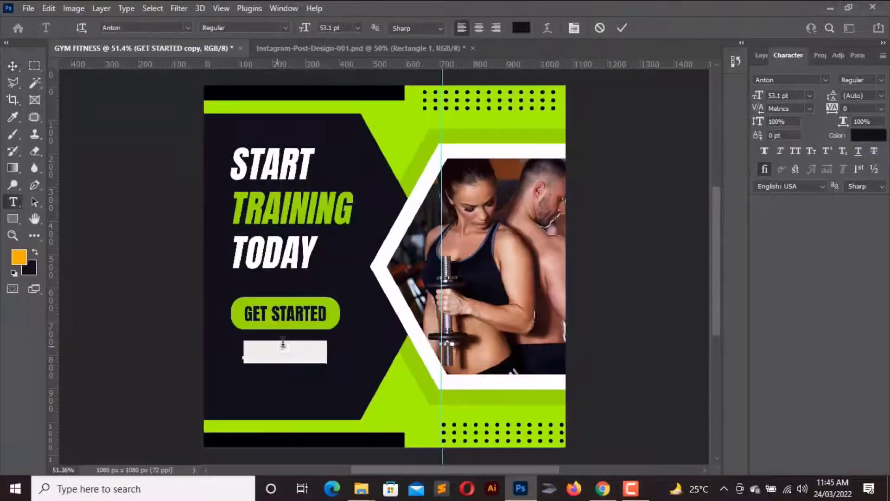
left_click(521, 28)
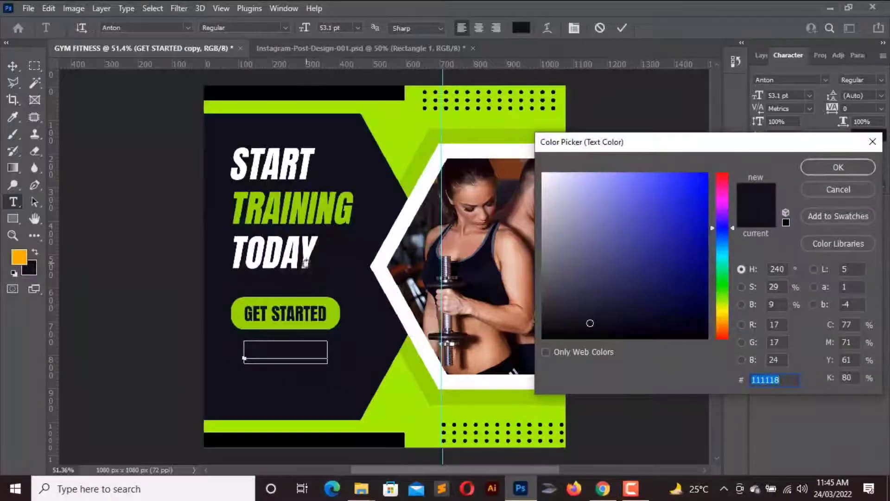
left_click_drag(556, 190, 542, 173)
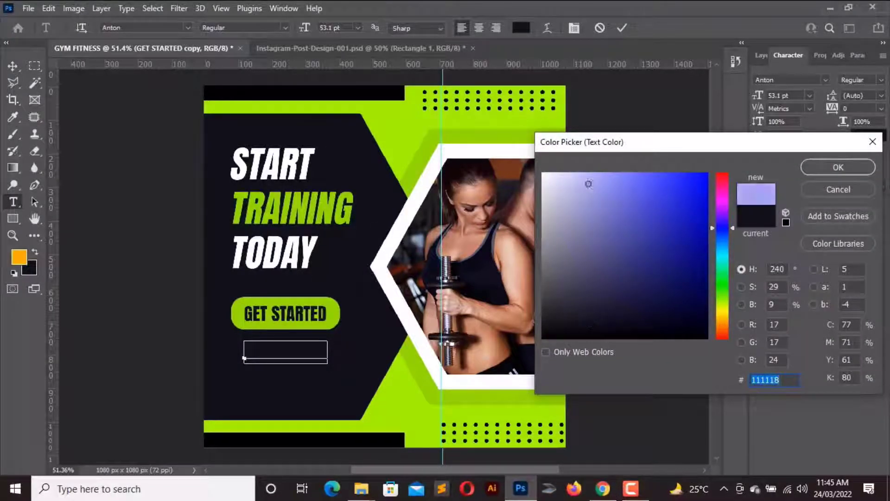
left_click(856, 170)
key("BackSpace")
type("www.saadgraphi")
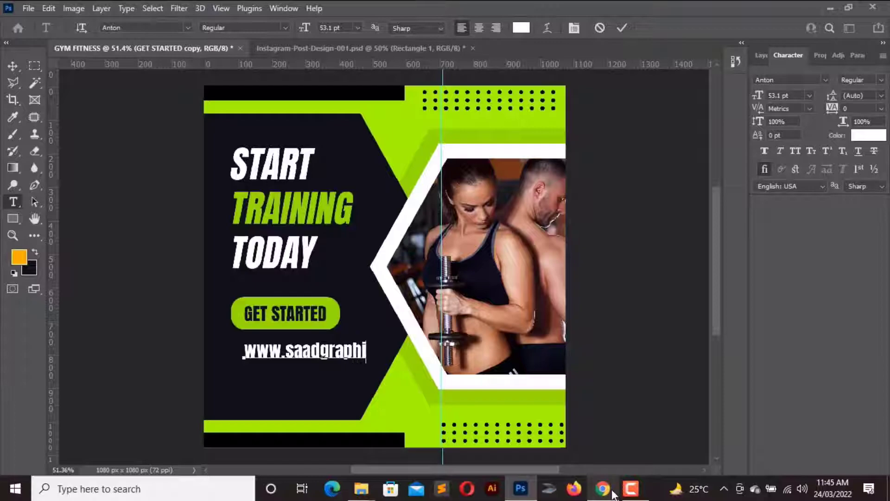
type("cs.com")
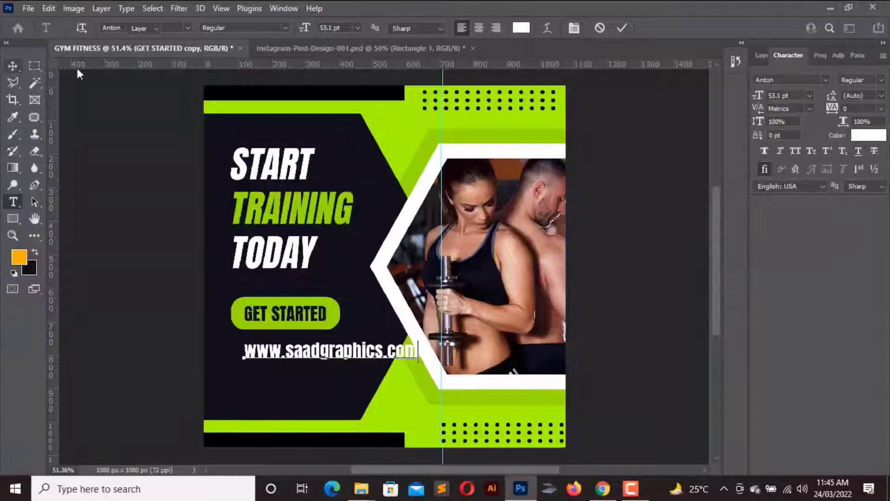
key("ctrl+Return")
- Scale the URL text down to about 63% and centre it beneath the button
key("ctrl+t")
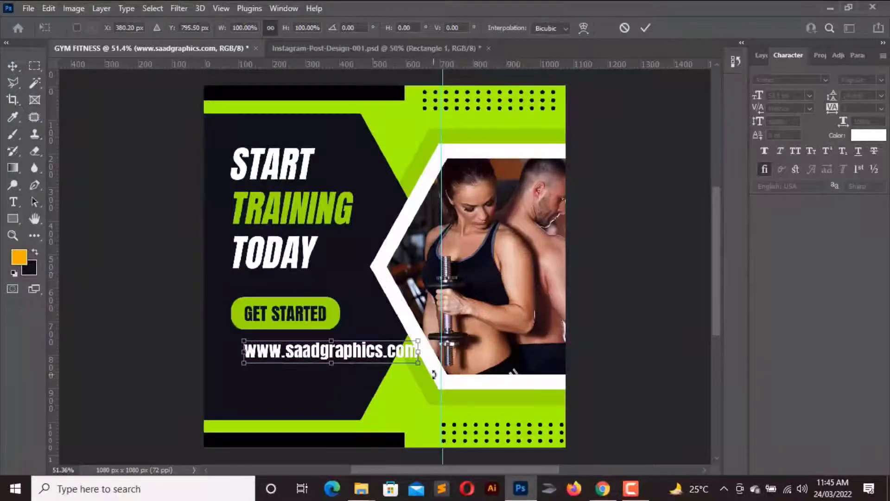
left_click_drag(416, 340, 351, 350)
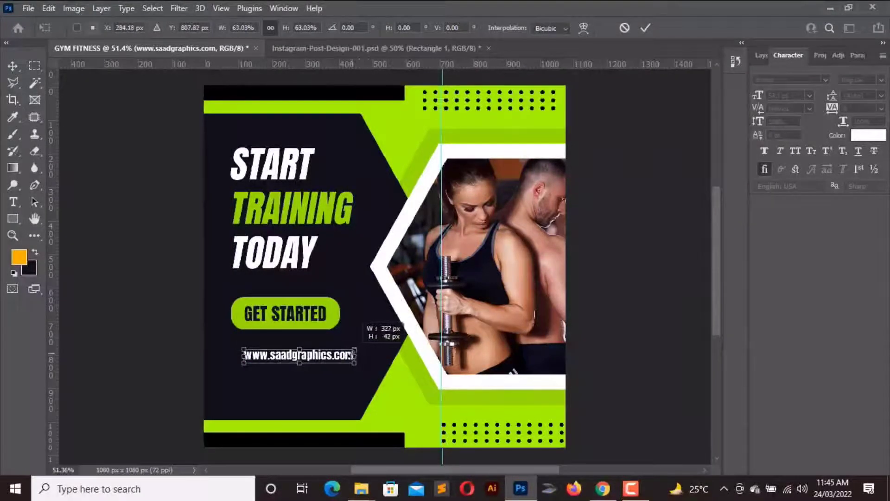
key("Return")
mouse_move(316, 360)
left_mouse_down()
mouse_move(316, 353)
mouse_move(303, 360)
left_mouse_up()
key("F7")
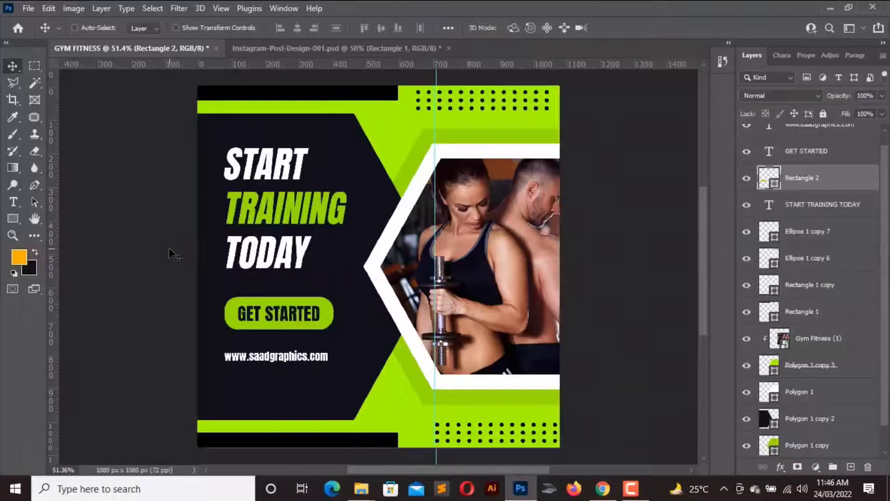
- Check the Save for Web preview and export the design as PNG-8 named GYM-FITNESS
key("ctrl+alt+shift+s")
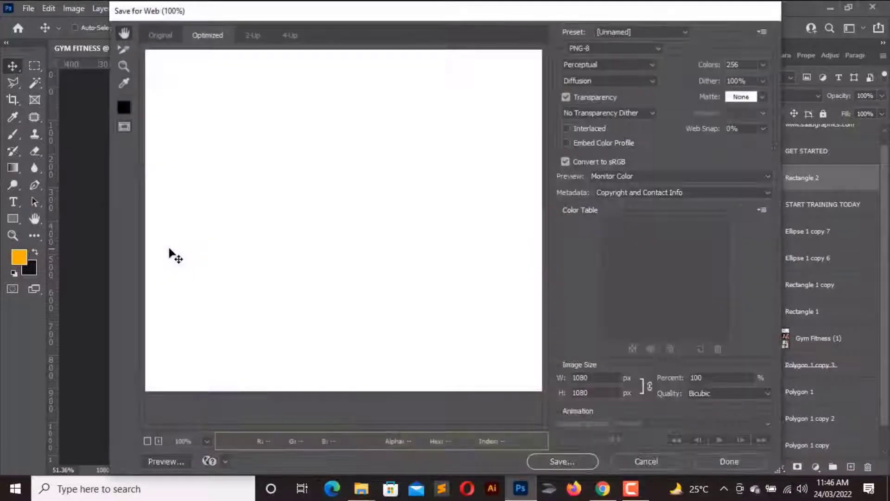
left_click(165, 37)
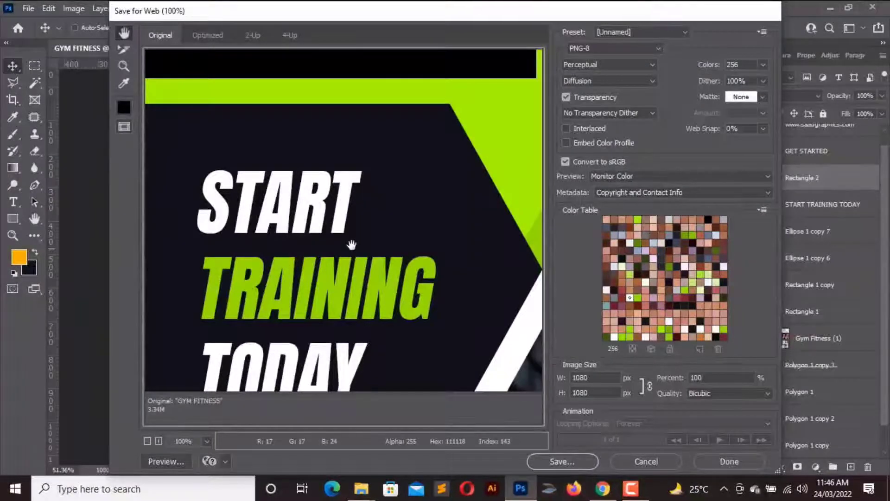
left_click_drag(368, 278, 319, 239)
mouse_move(404, 336)
left_mouse_down()
mouse_move(342, 217)
mouse_move(477, 337)
mouse_move(302, 249)
left_mouse_up()
left_click_drag(487, 249, 399, 204)
left_click_drag(408, 116, 436, 232)
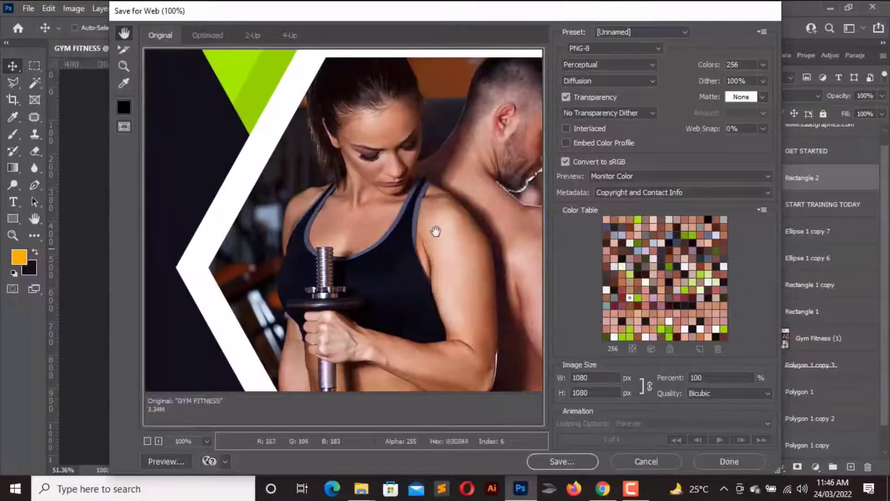
key("ctrl+minus")
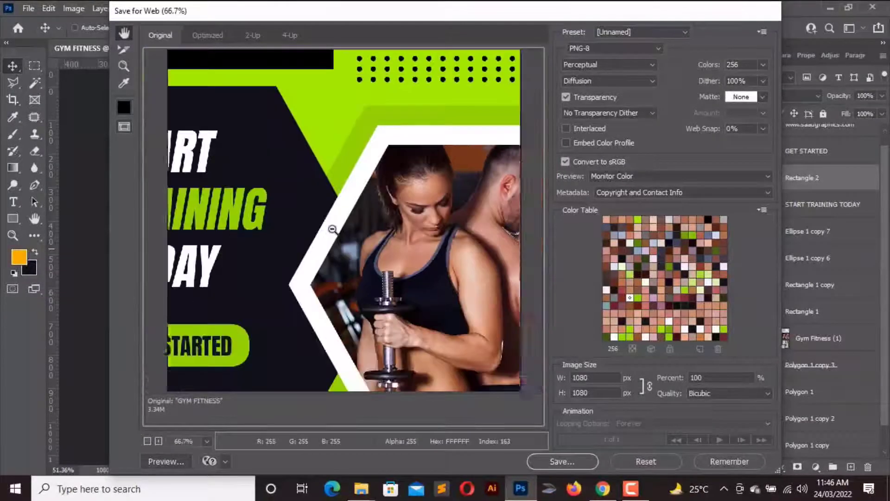
key("ctrl+minus")
left_click_drag(416, 286, 391, 228)
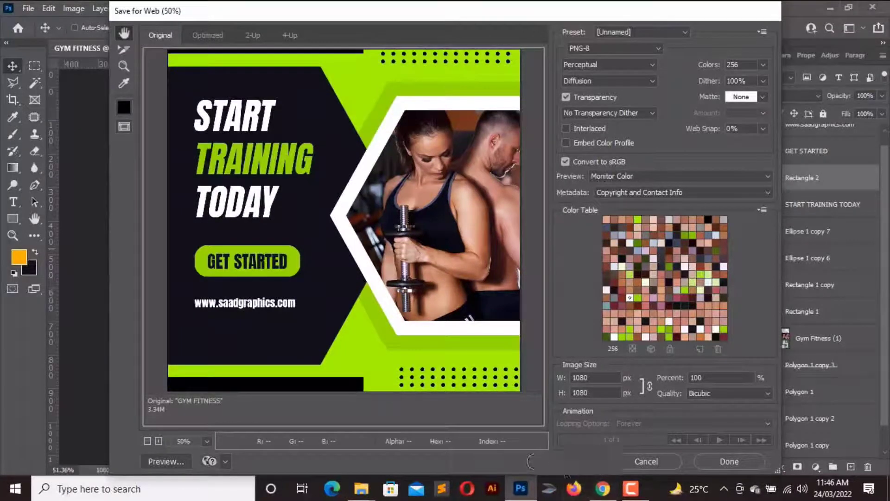
left_click(568, 461)
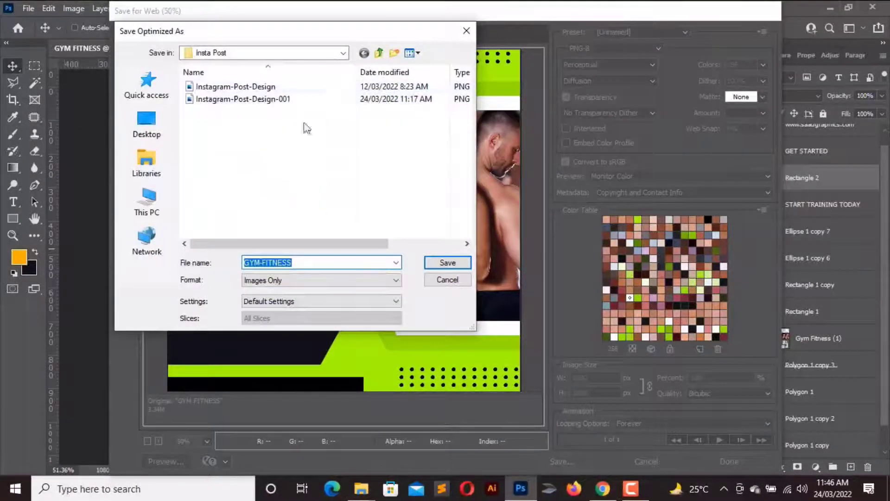
left_click(438, 262)
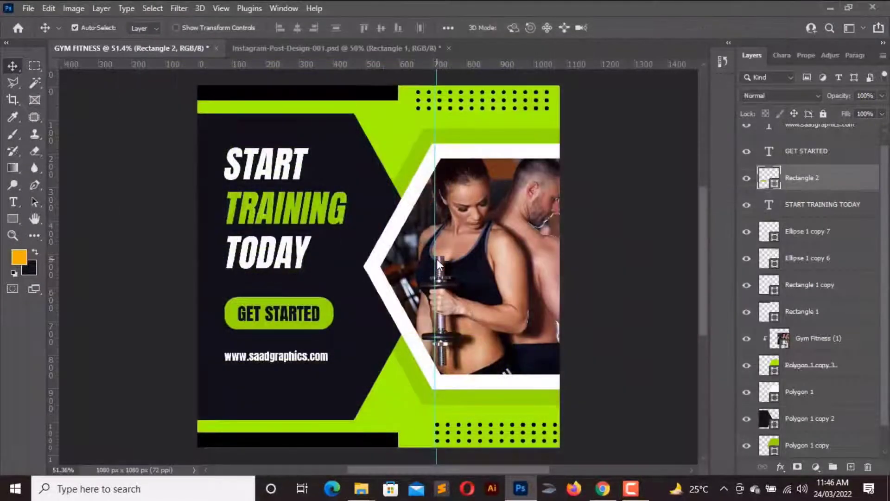
- Go to the desktop, open the GYM POST DESIGN folder, and open GYM-FITNESS
key("super+d")
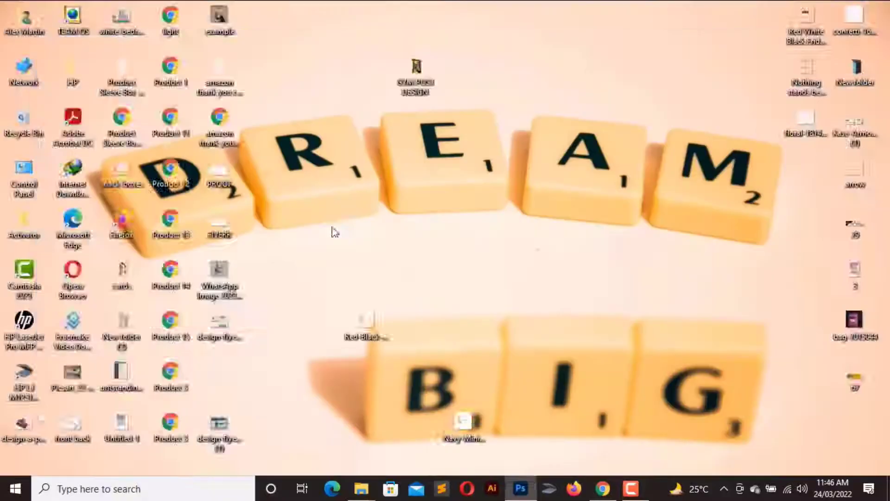
double_click(423, 65)
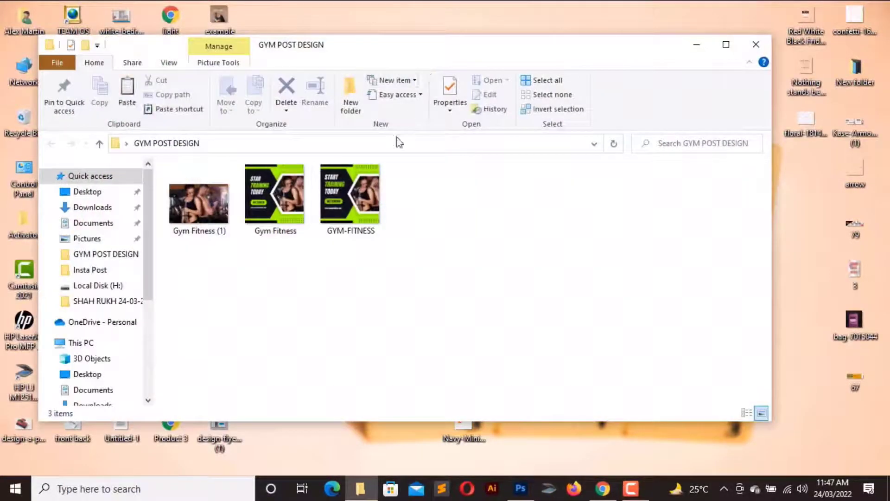
left_click(361, 217)
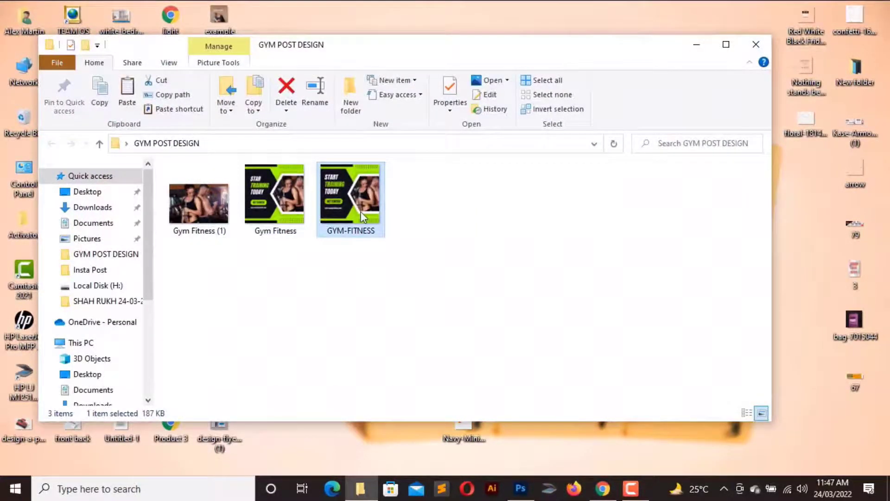
double_click(361, 216)
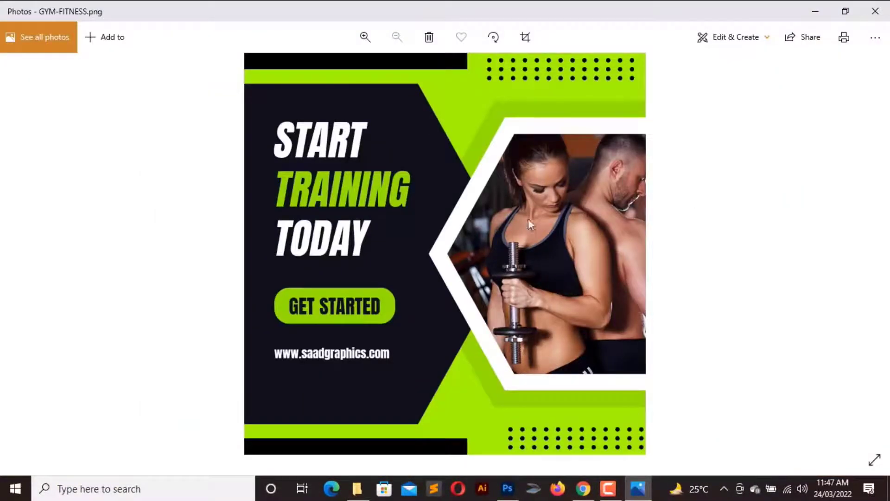
- Zoom into GYM-FITNESS.png, pan over the headline and photo, then zoom back out
scroll(344, 236, "up", 1)
scroll(344, 236, "up", 2)
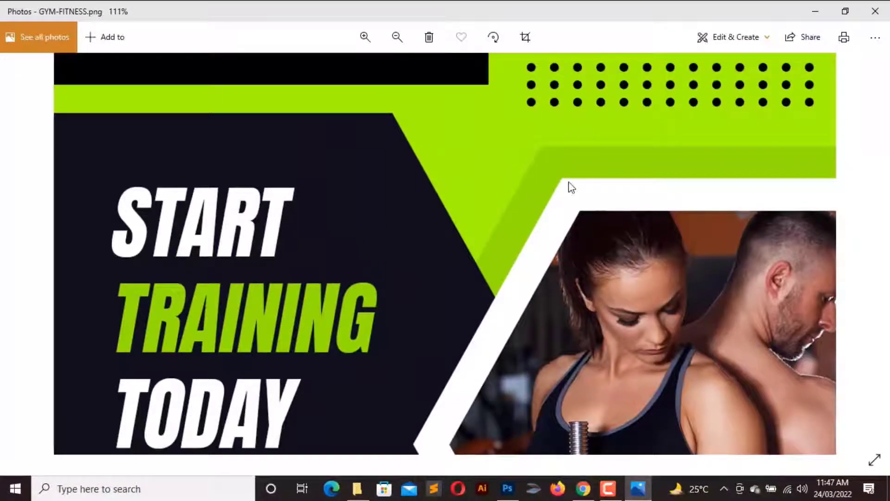
left_click_drag(571, 186, 560, 95)
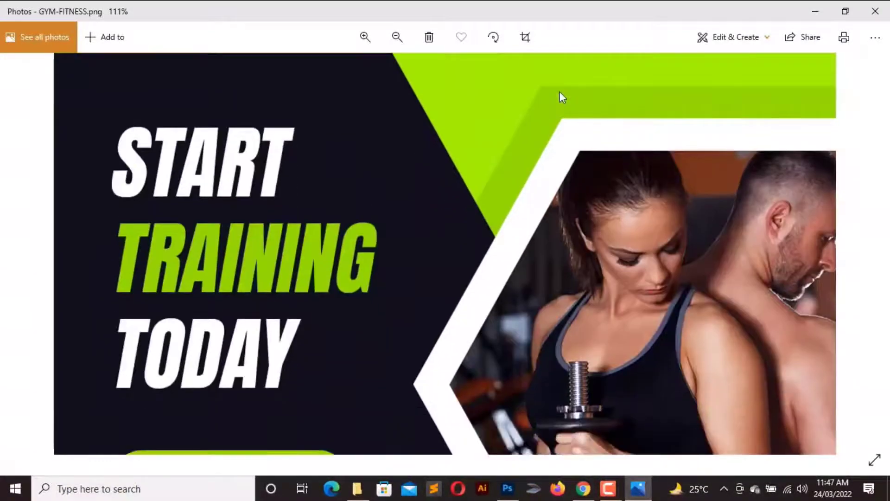
left_click_drag(417, 380, 399, 112)
scroll(381, 277, "down", 3)
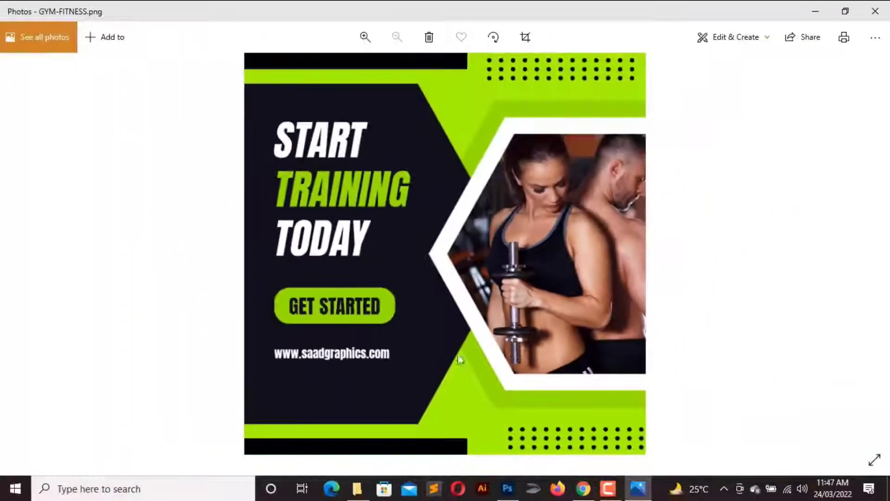